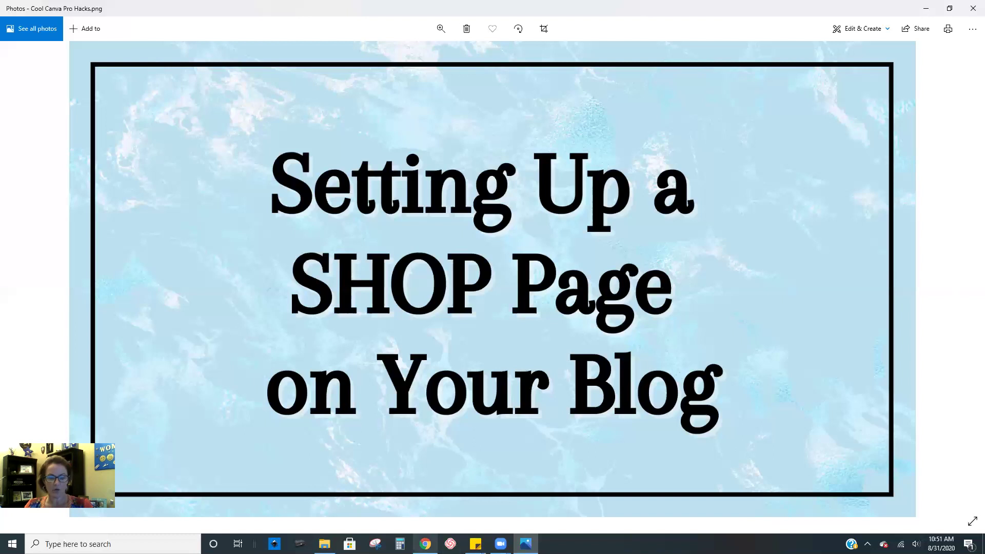
Step: Switch to the browser and scroll the live My Shop page to the three coloring book covers
left_click(425, 544)
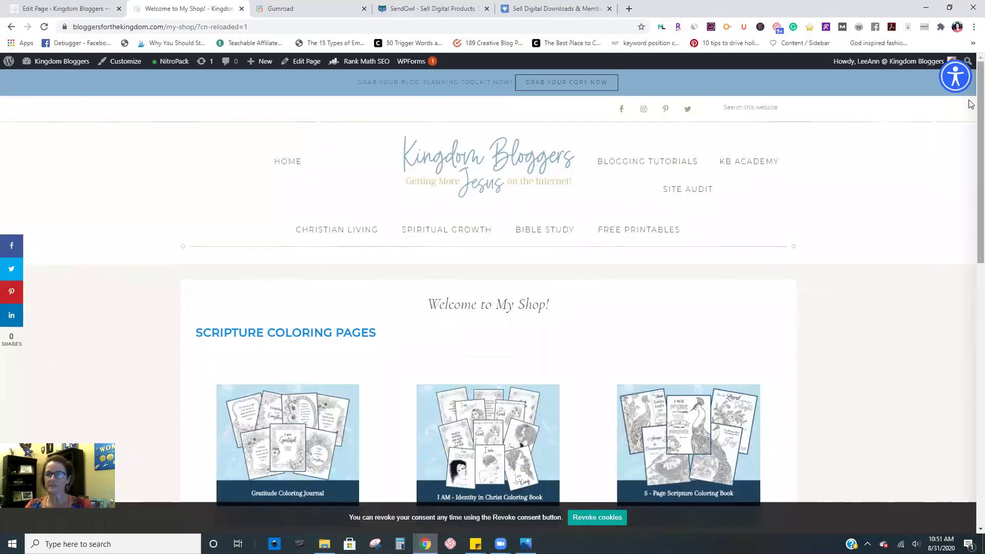
scroll(970, 126, "down", 1)
scroll(970, 174, "down", 2)
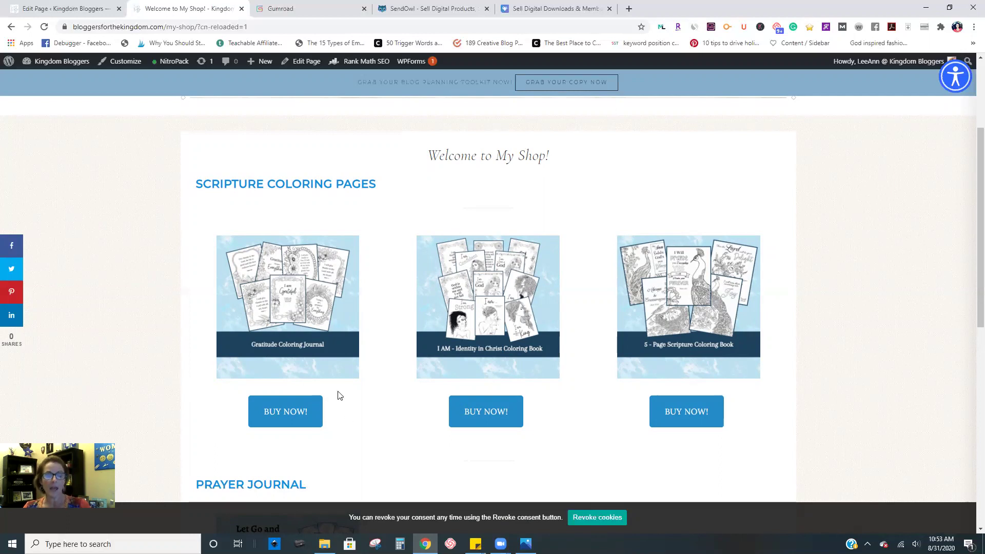
scroll(342, 377, "down", 1)
scroll(334, 348, "down", 1)
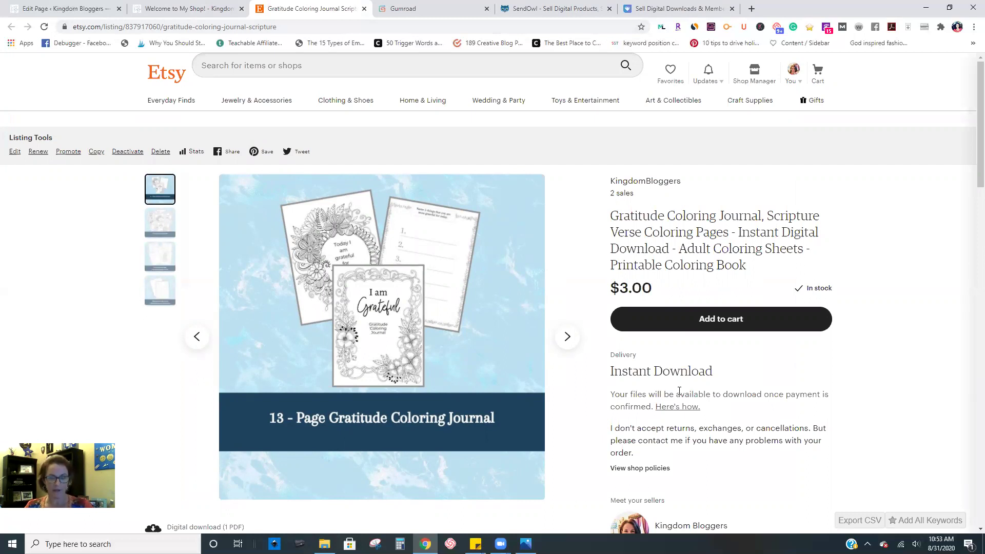
left_click(363, 9)
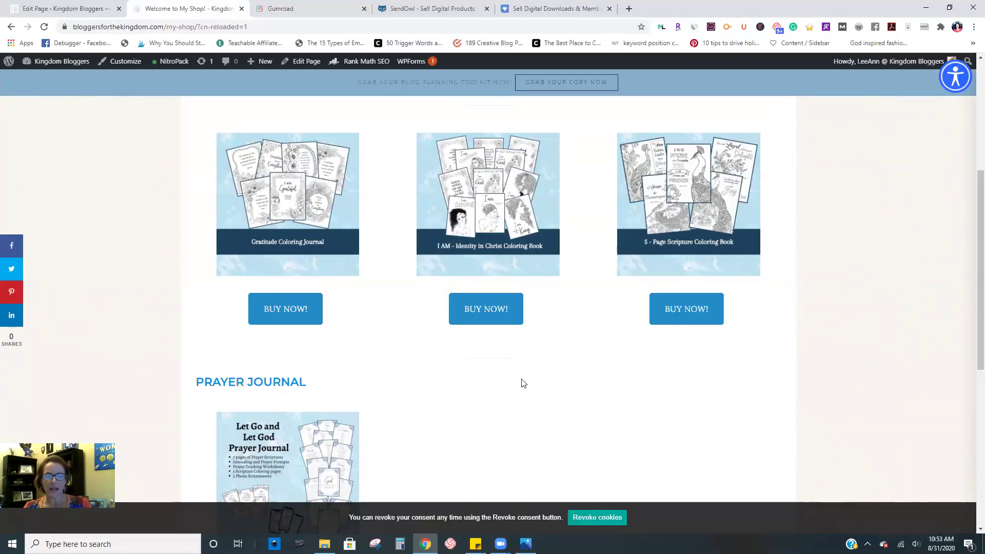
Step: Scroll the My Shop page down to the Prayer Journal listing and the sharing buttons
scroll(510, 398, "down", 2)
scroll(513, 400, "up", 1)
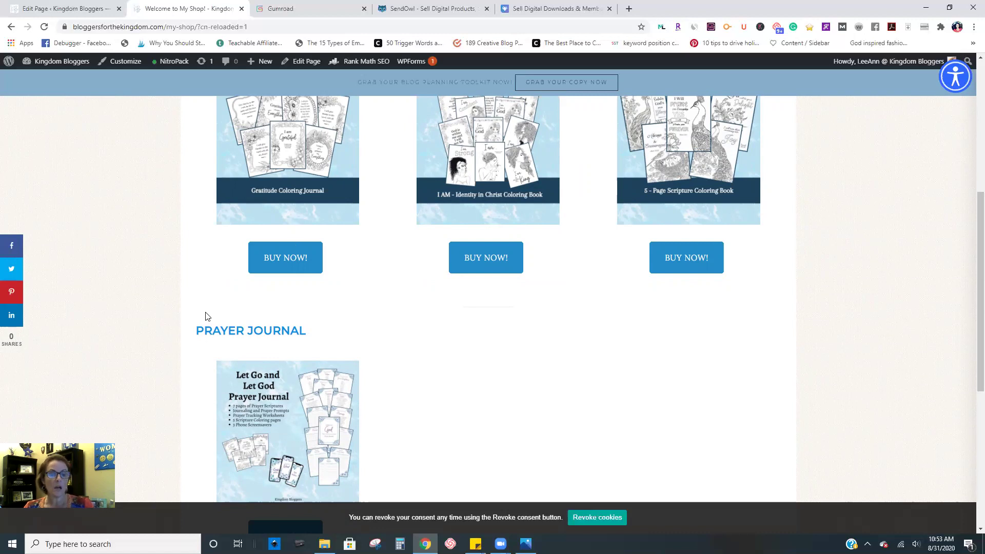
scroll(205, 315, "down", 4)
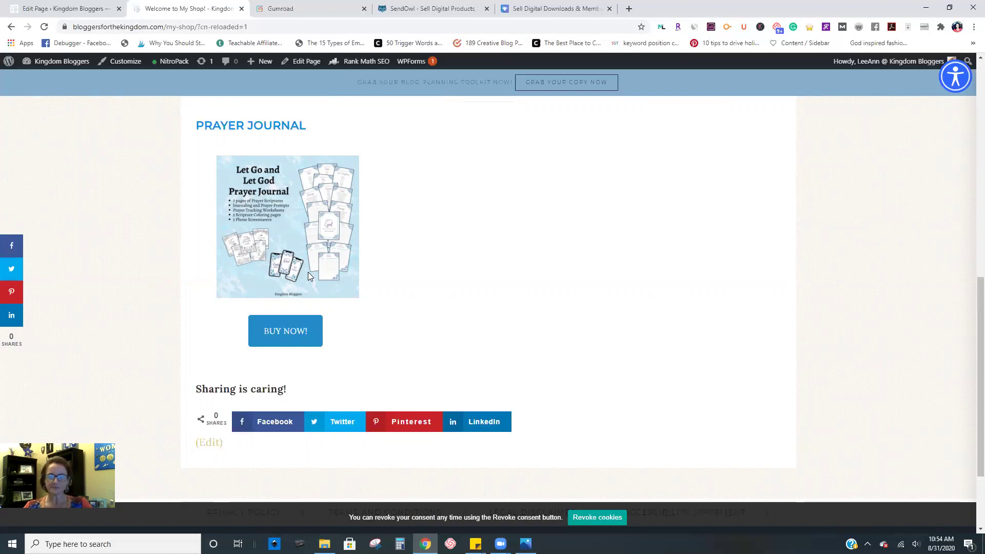
Step: Open My Shop in the block editor and select the empty column beside the Prayer Journal
left_click(54, 6)
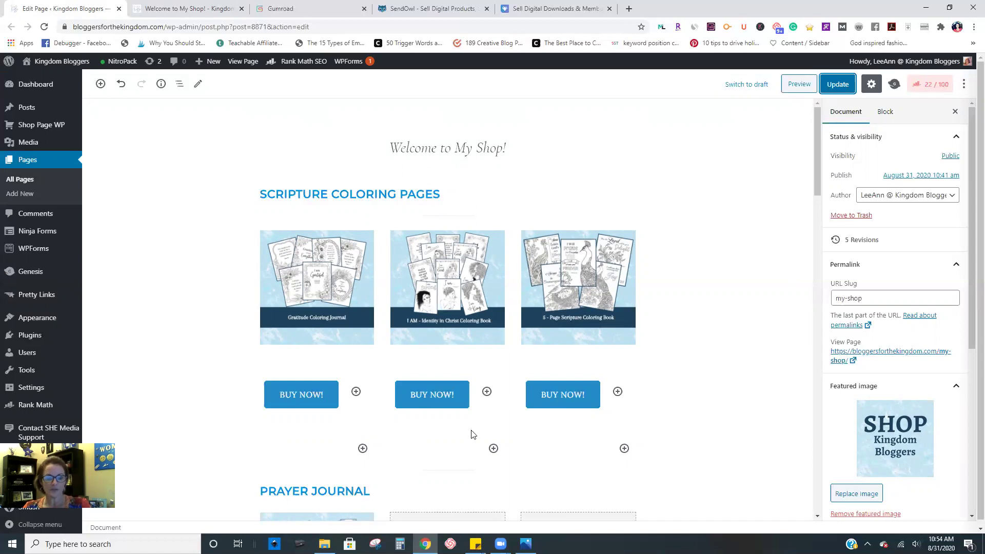
scroll(468, 433, "down", 9)
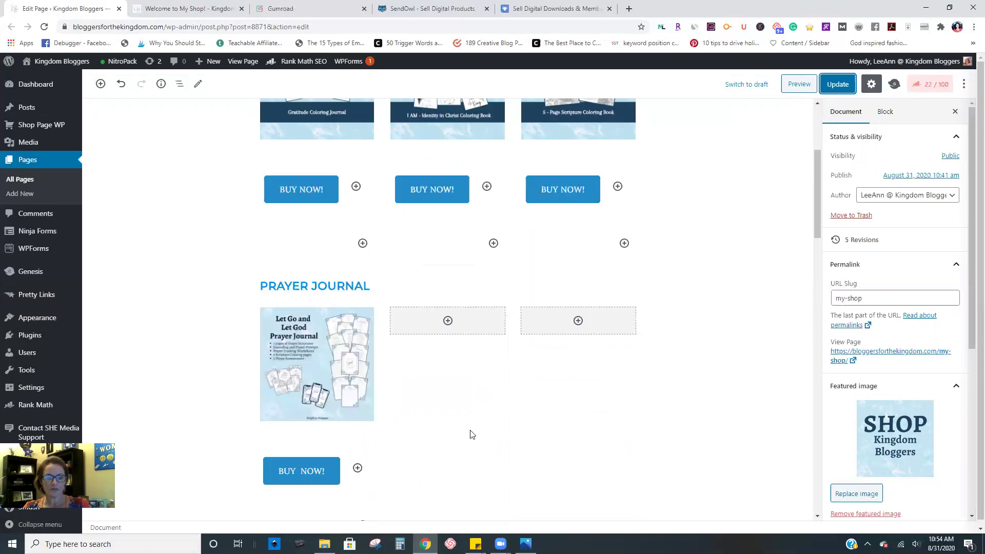
left_click(404, 242)
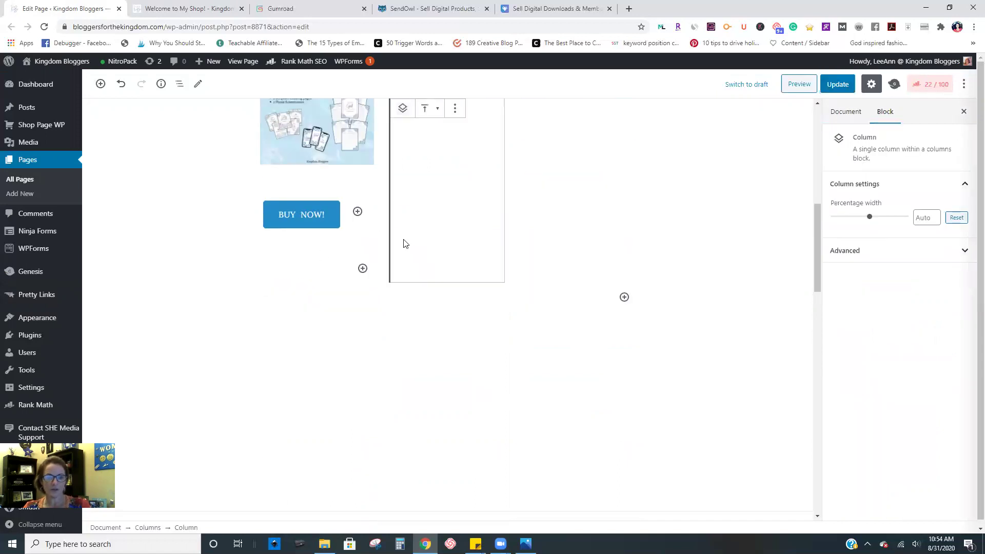
Step: Insert a Separator below the Prayer Journal columns row
left_click(382, 147)
left_click(624, 296)
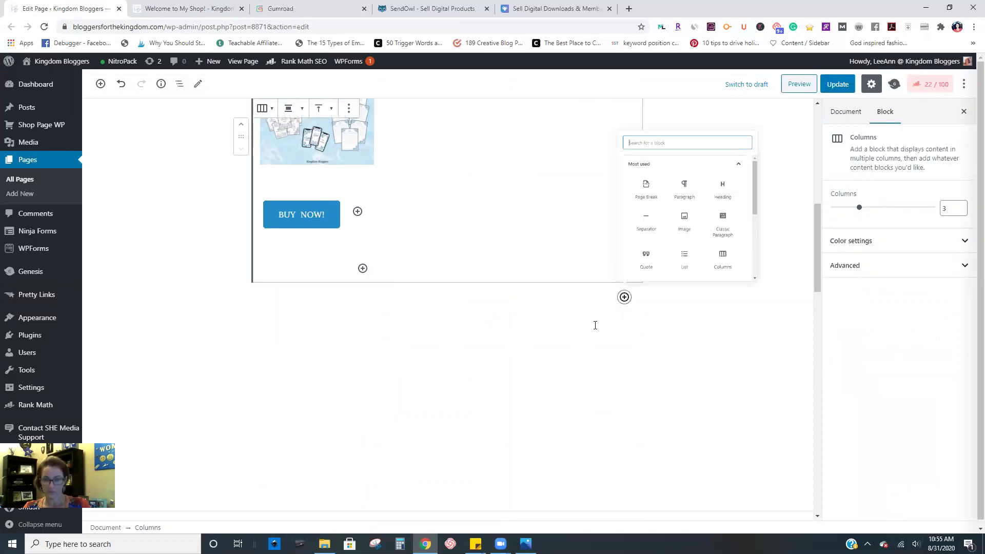
left_click(659, 198)
Step: Add a Columns block below the separator using the three equal columns layout
left_click(624, 311)
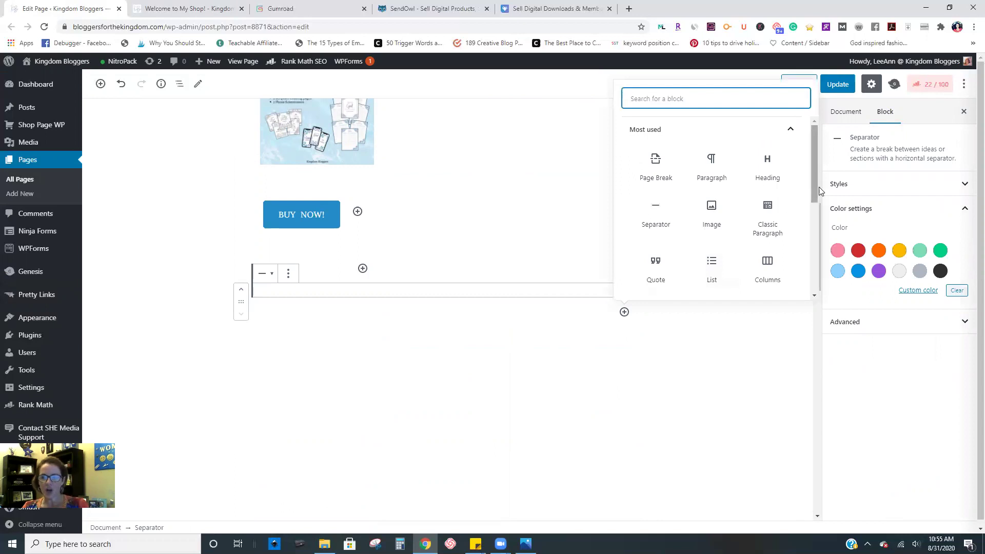
scroll(820, 196, "down", 1)
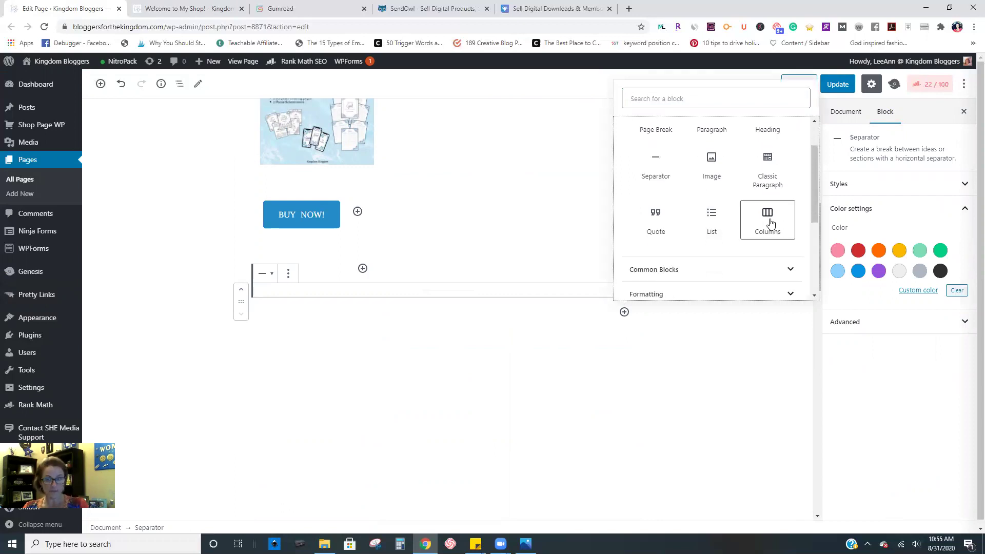
left_click(771, 224)
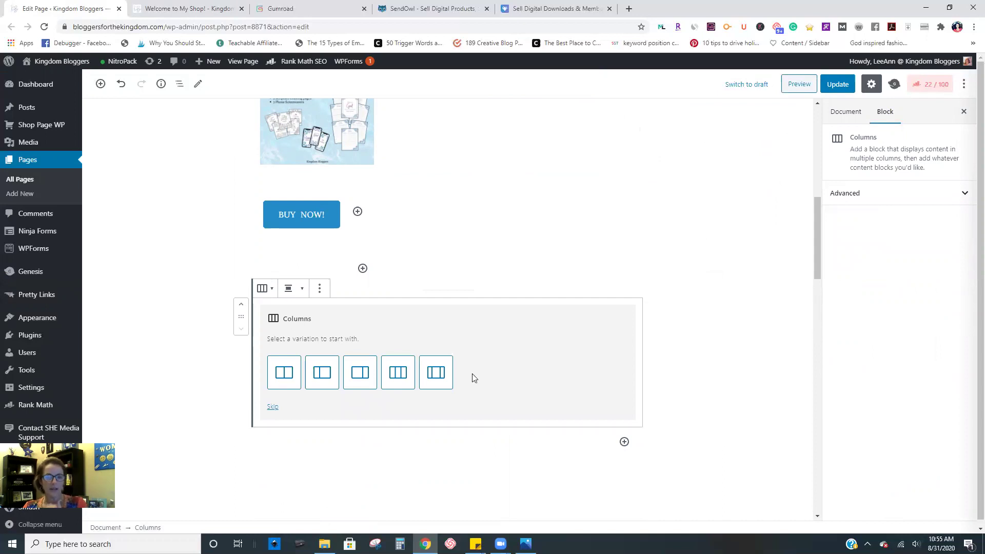
left_click(398, 373)
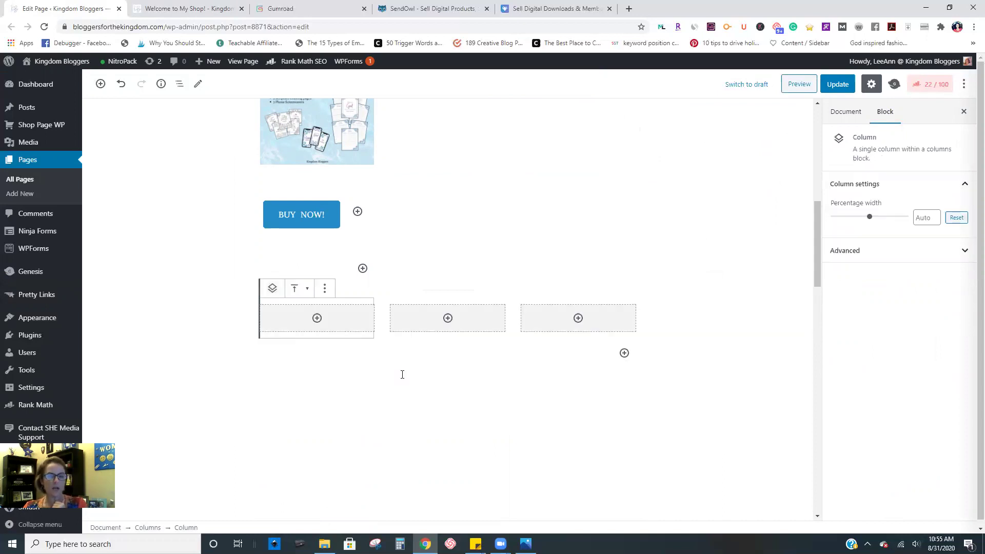
left_click_drag(815, 237, 821, 140)
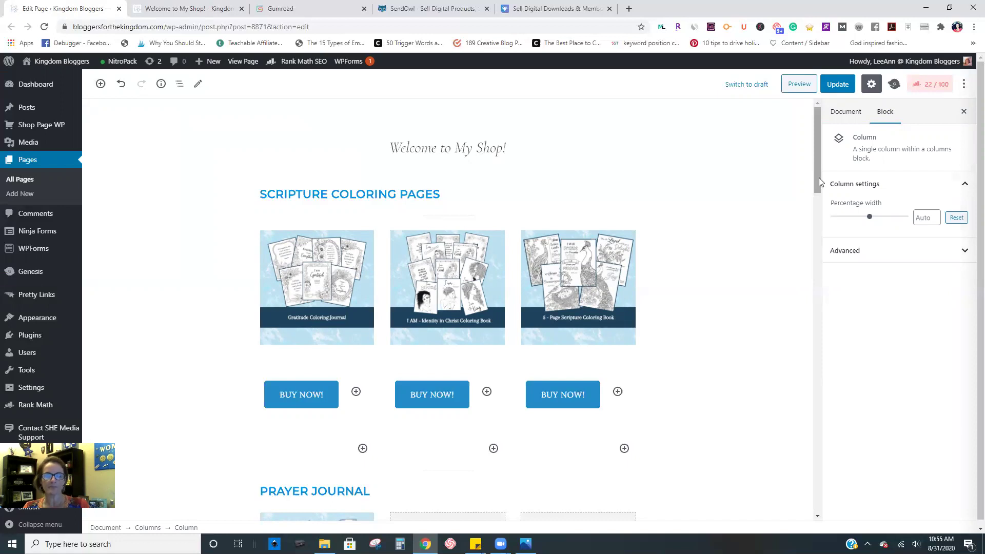
left_click_drag(818, 177, 819, 270)
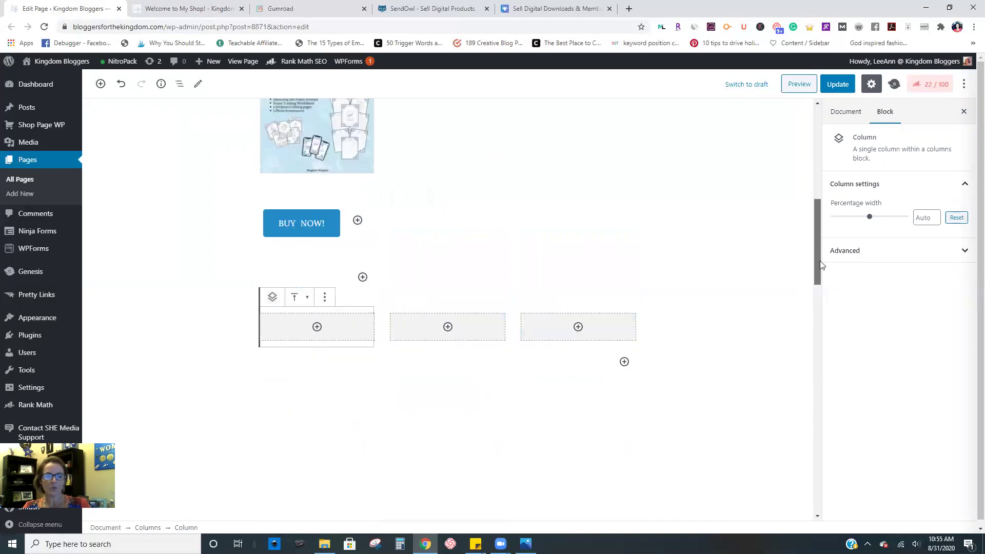
Step: Put the 5-Page Scripture Coloring Book cover from the Media Library in the first column, with Disable Pinning set to Yes
left_click(315, 326)
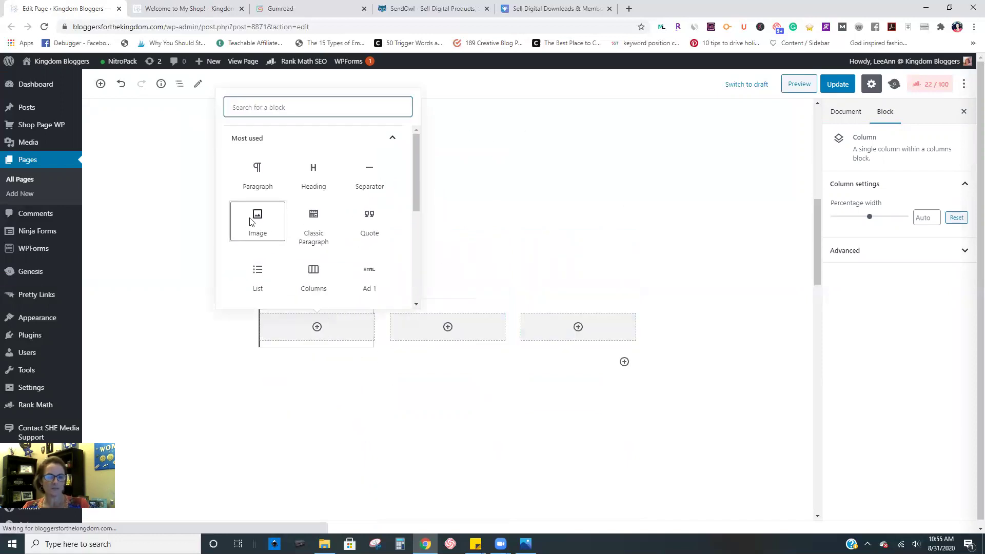
left_click(250, 221)
left_click(293, 380)
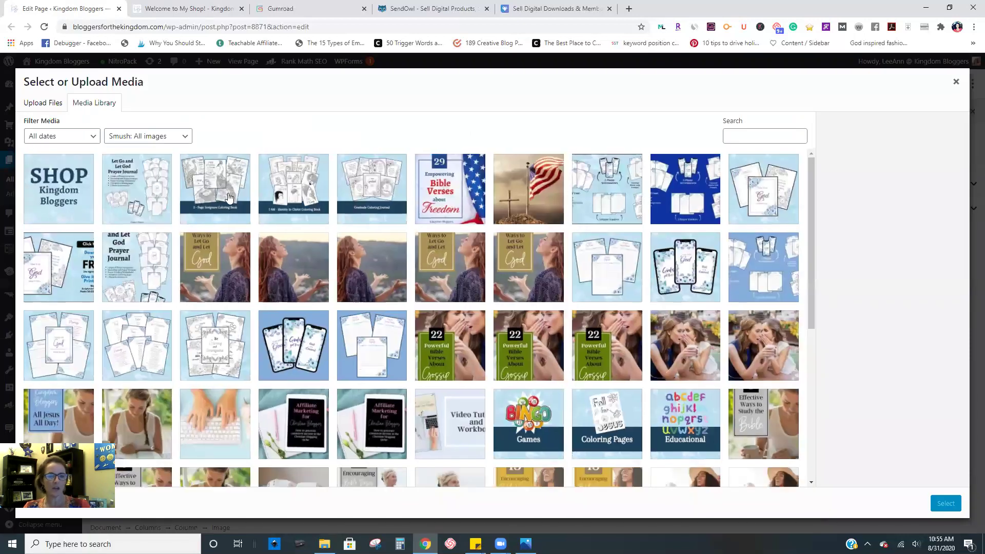
left_click(229, 198)
scroll(918, 359, "down", 4)
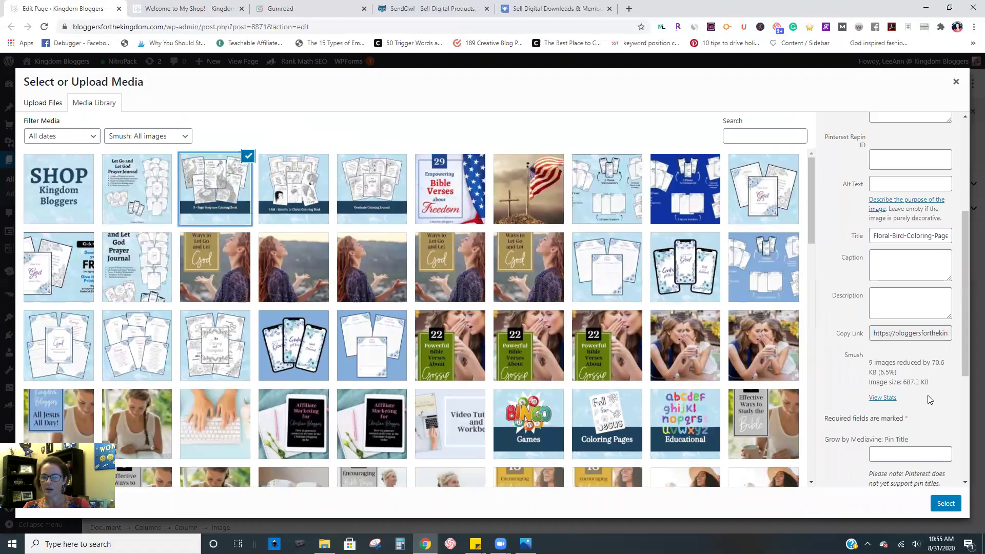
scroll(929, 400, "down", 5)
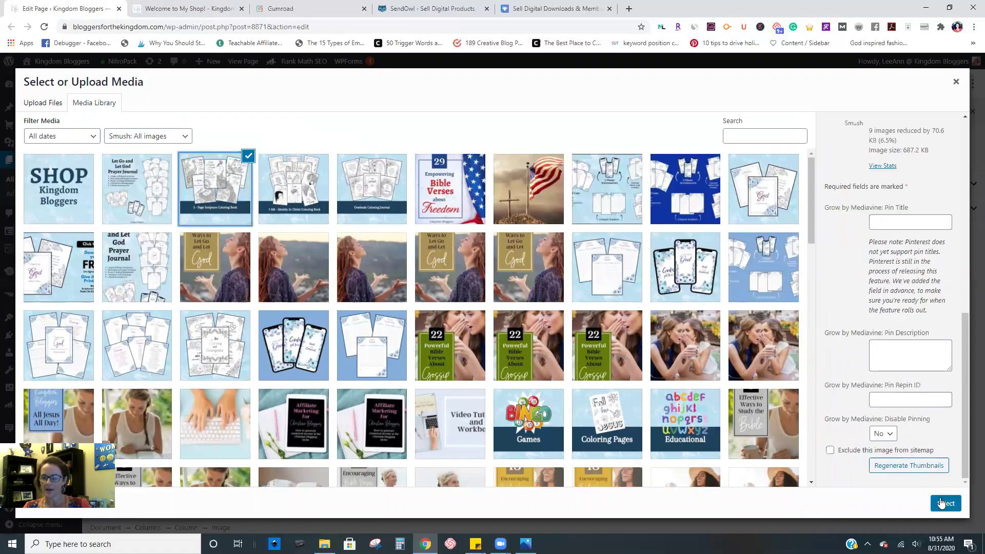
left_click(885, 436)
left_click(942, 503)
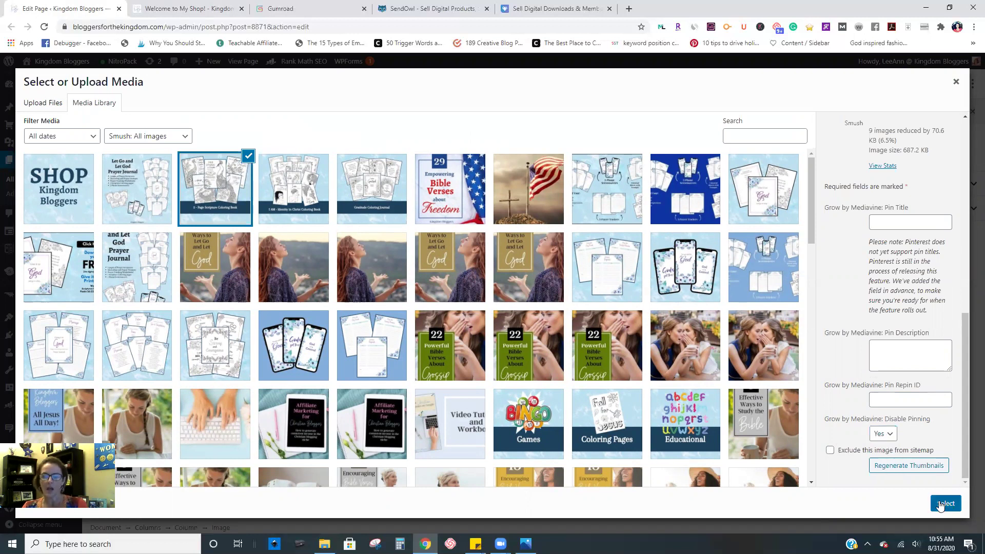
left_click(942, 503)
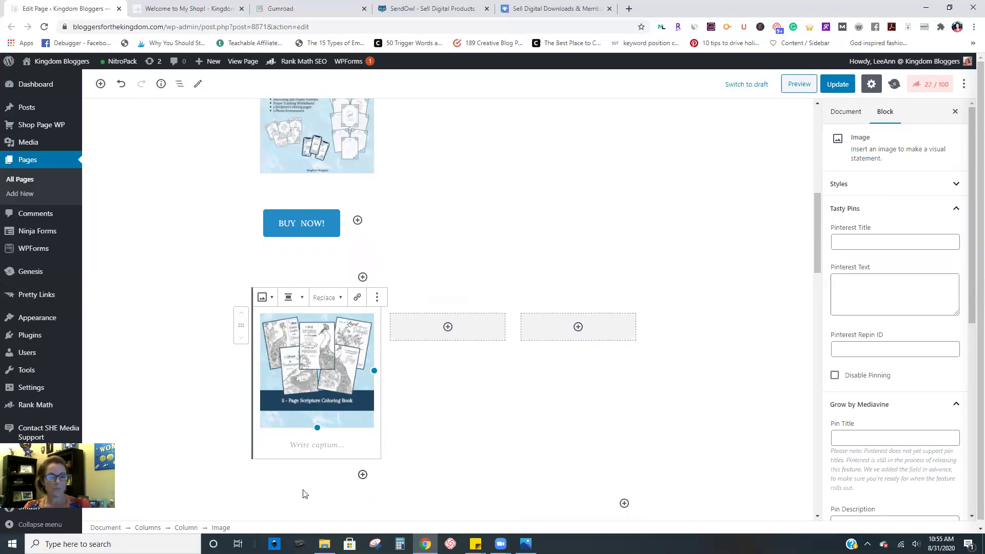
Step: Paste the coloring book cover image block into the lower columns row
scroll(451, 408, "up", 6)
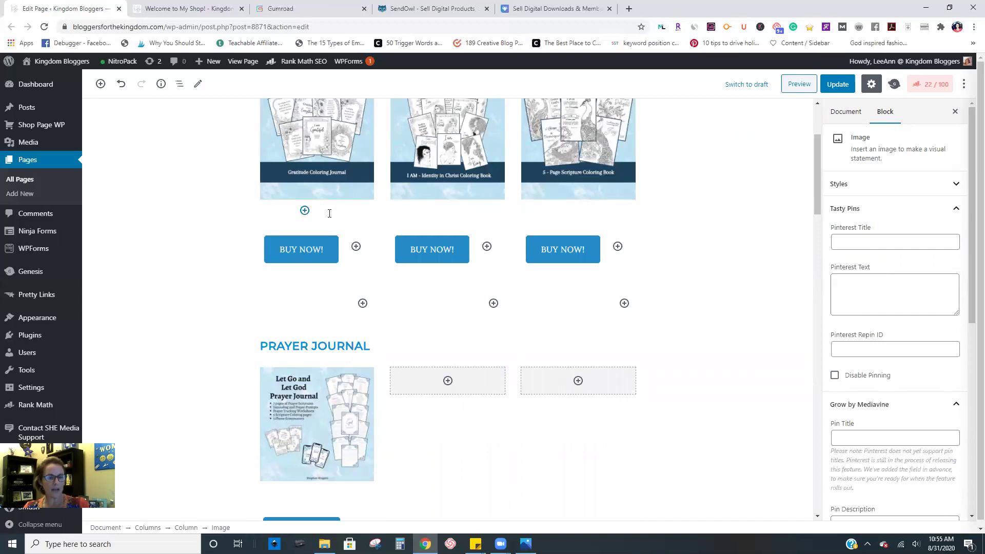
left_click(300, 211)
key("ctrl+z")
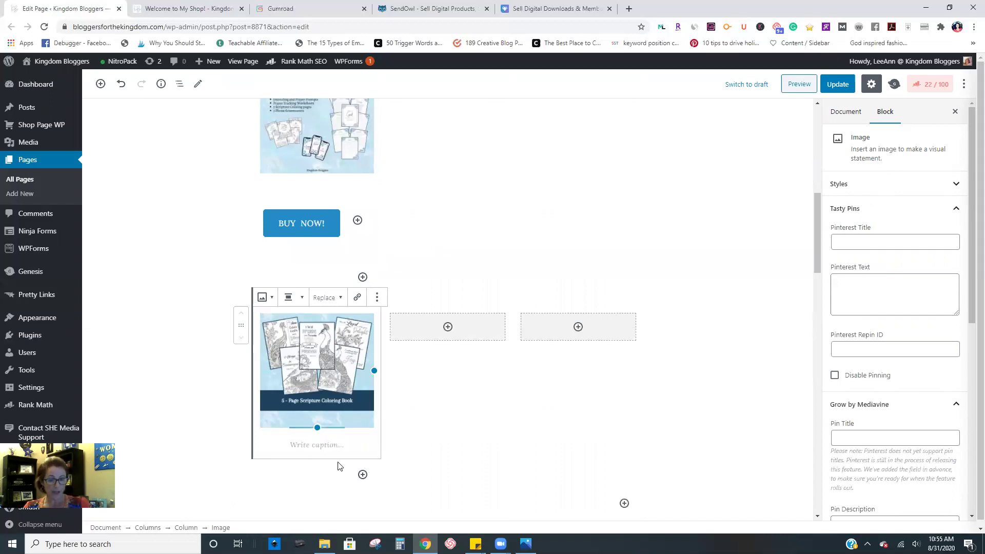
Step: Add a Buttons block from Layout Elements beneath the cover, undoing the accidental second button
left_click(362, 475)
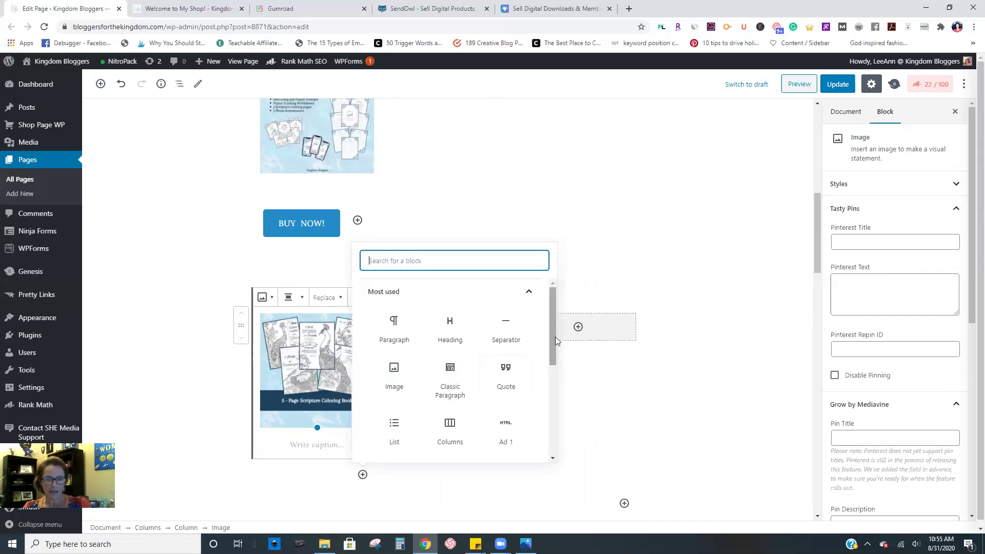
scroll(551, 339, "down", 5)
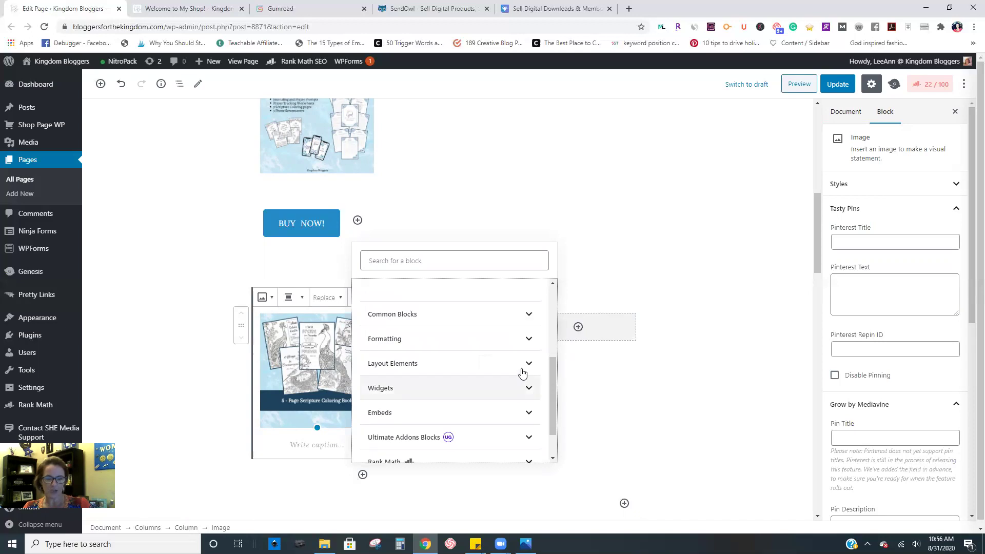
left_click(527, 365)
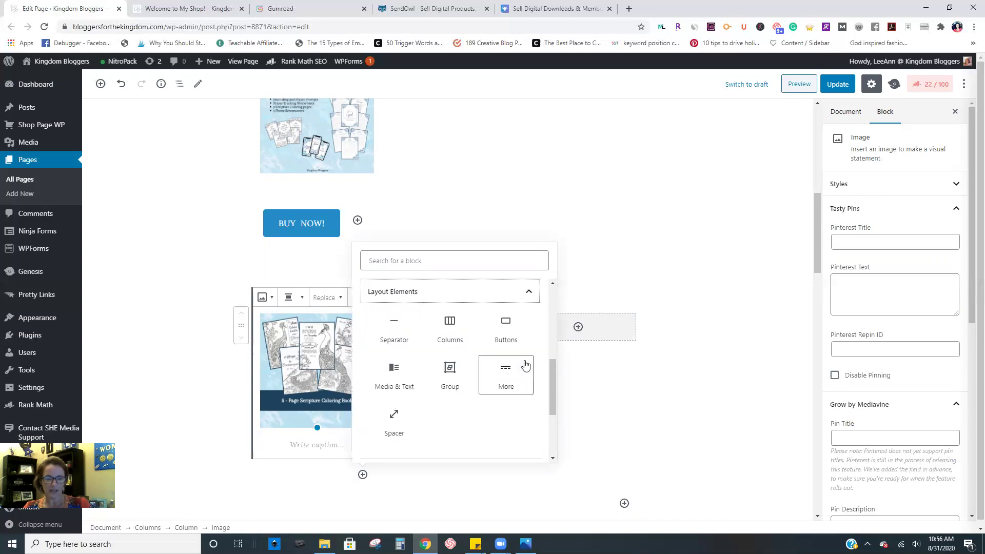
left_click(515, 327)
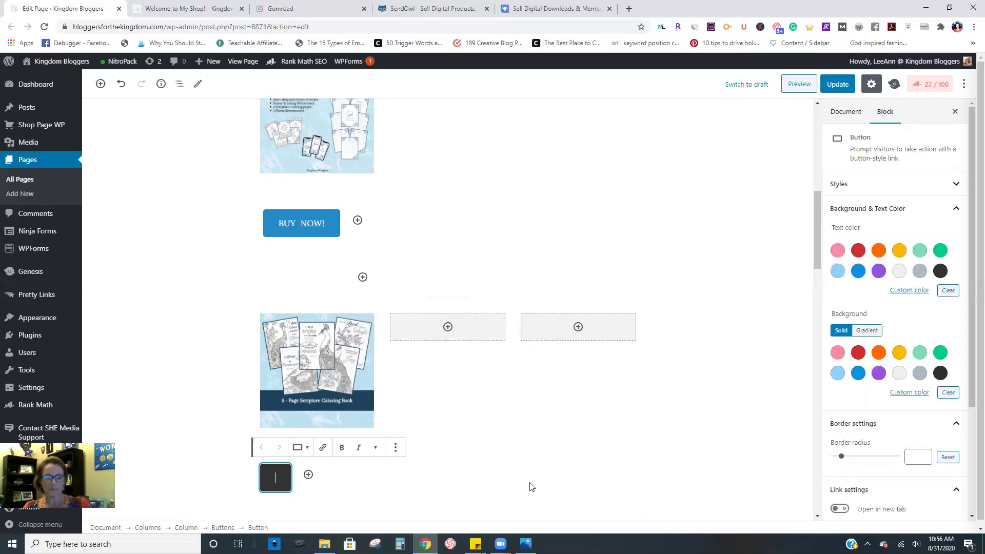
left_click(296, 488)
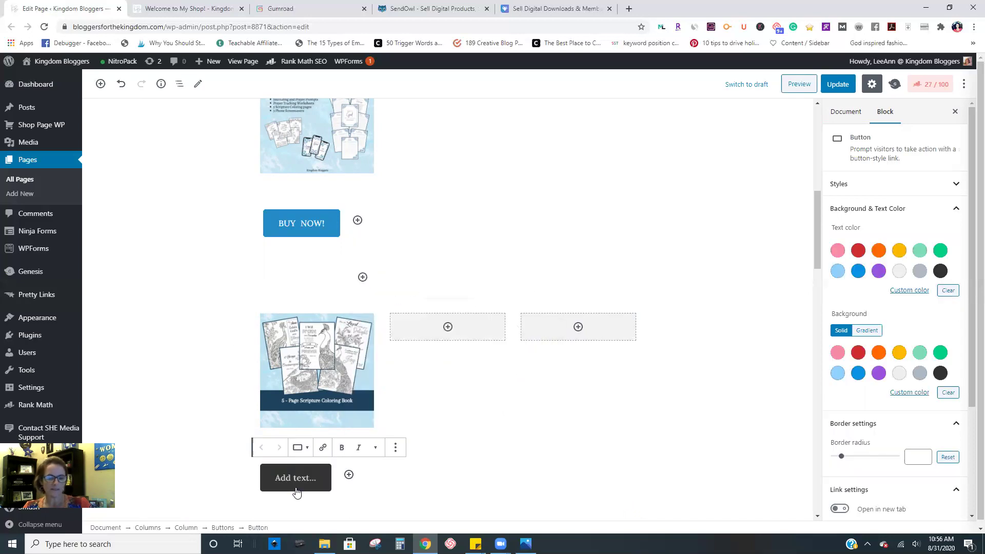
left_click(348, 475)
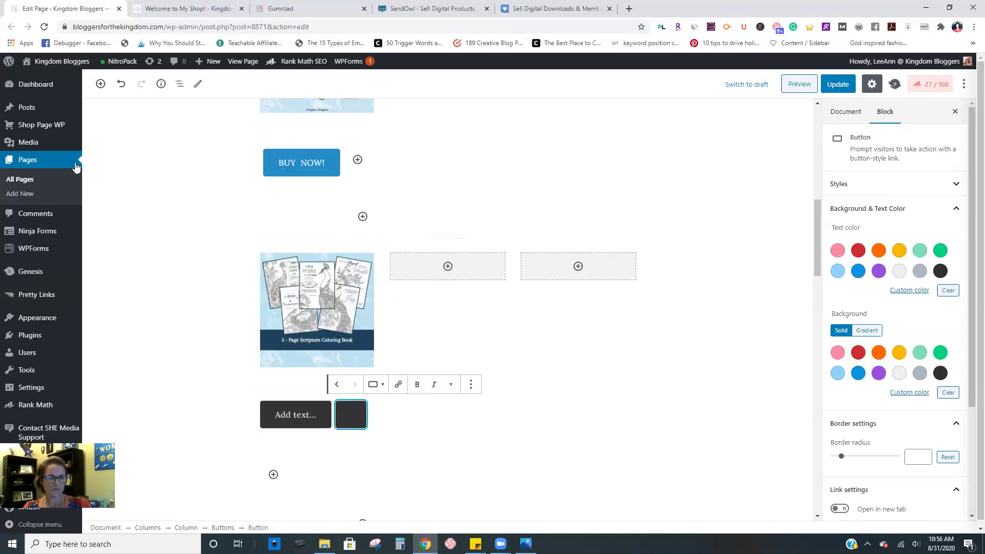
left_click(122, 84)
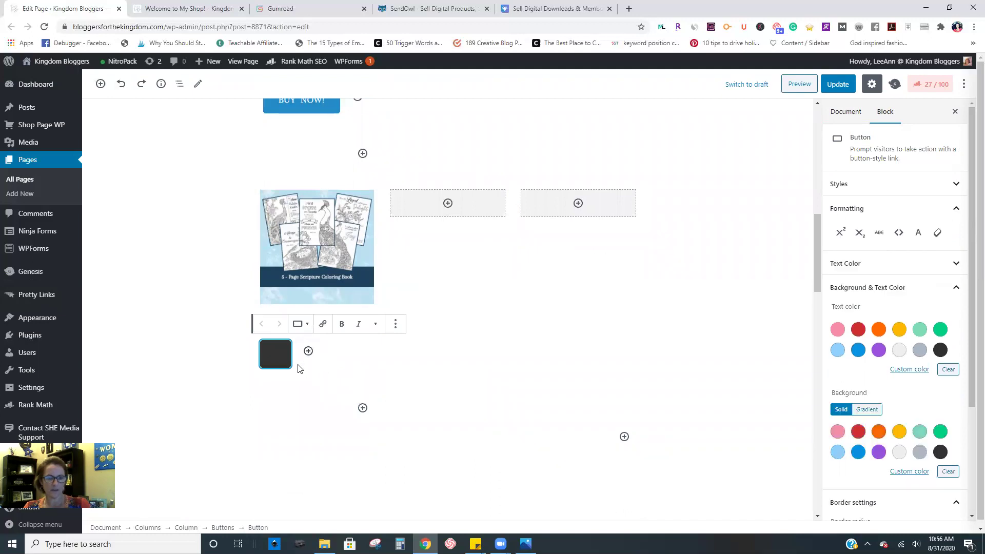
Step: Give the empty button a custom light-blue background color, #2fb8f3
left_click(300, 369)
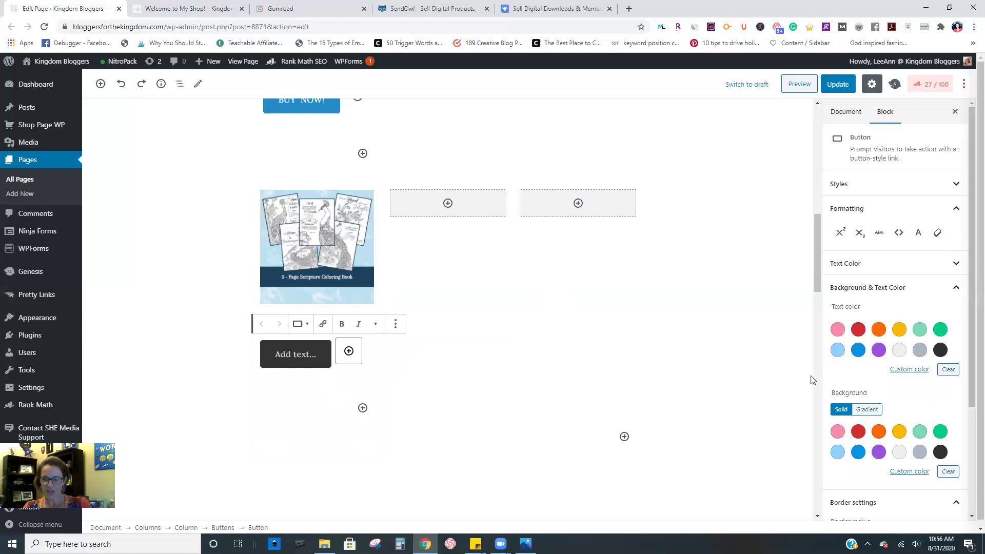
left_click(910, 471)
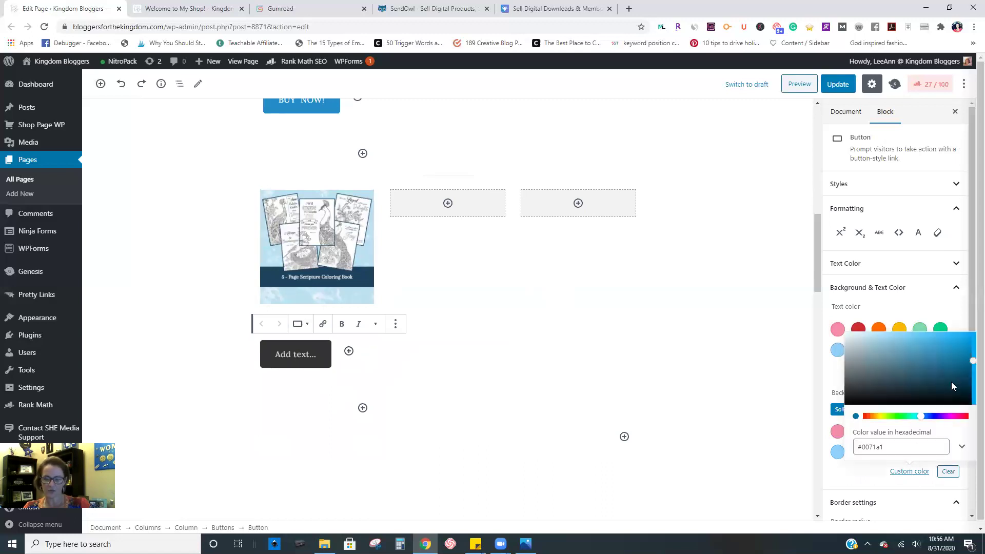
left_click(950, 359)
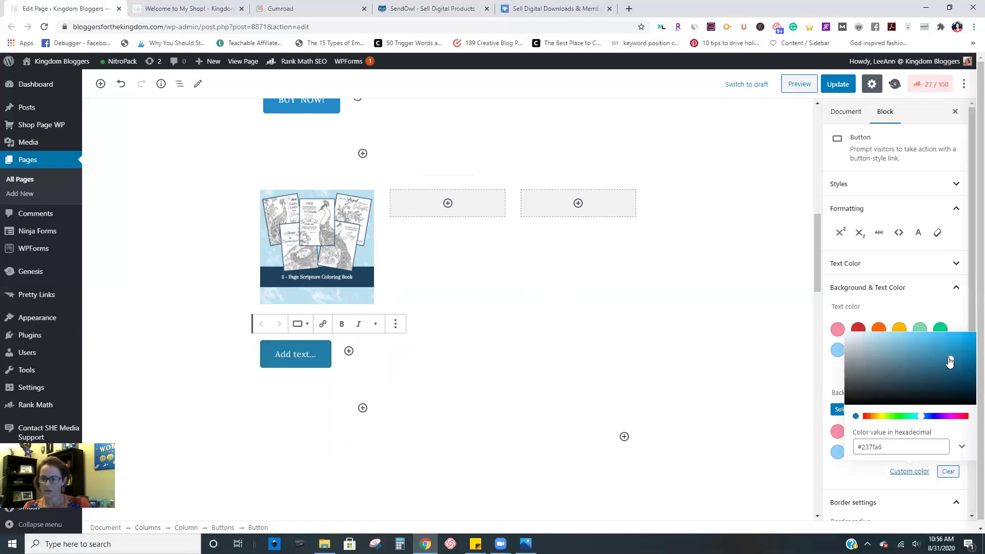
left_click_drag(949, 360, 952, 337)
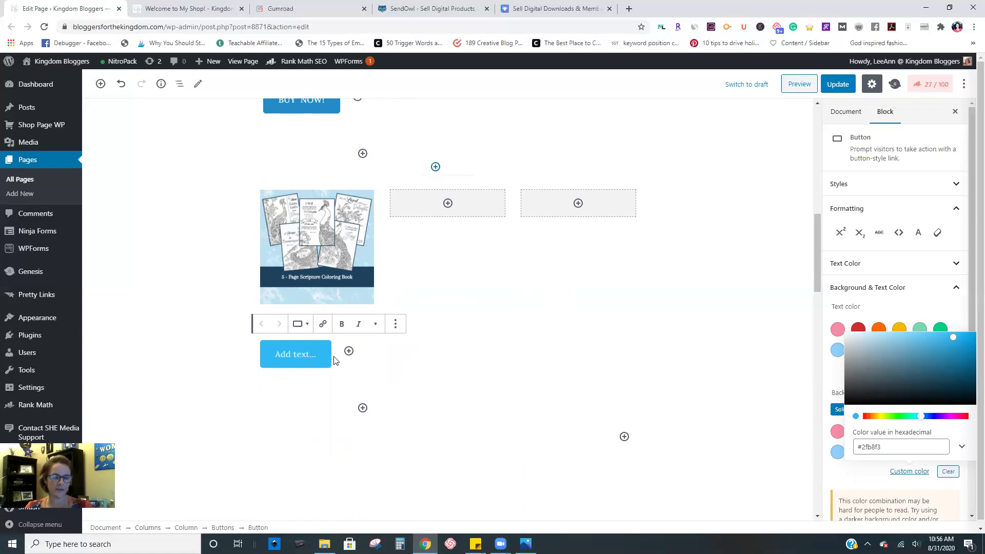
Step: Label the light-blue button 'BUY NOW', leaving it without a link
left_click(322, 324)
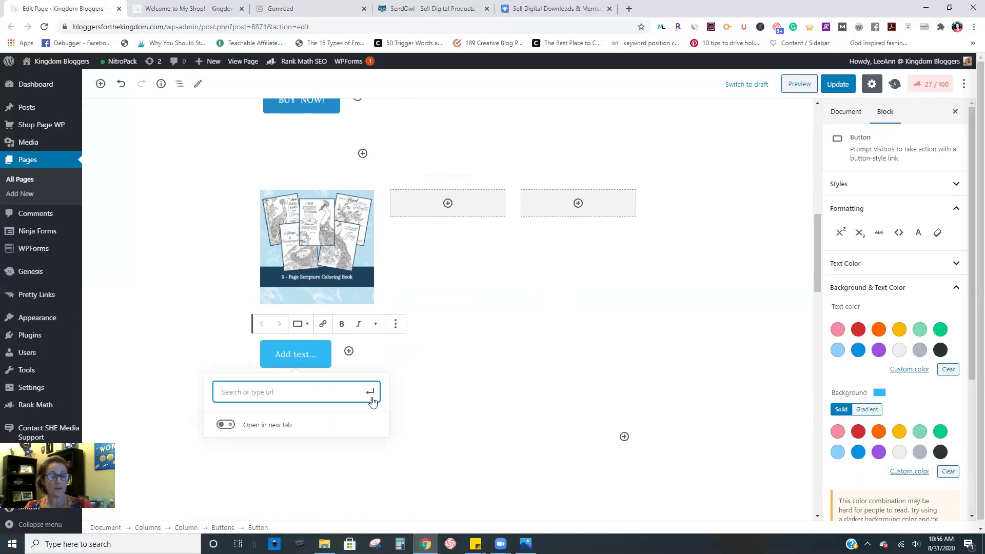
left_click(634, 260)
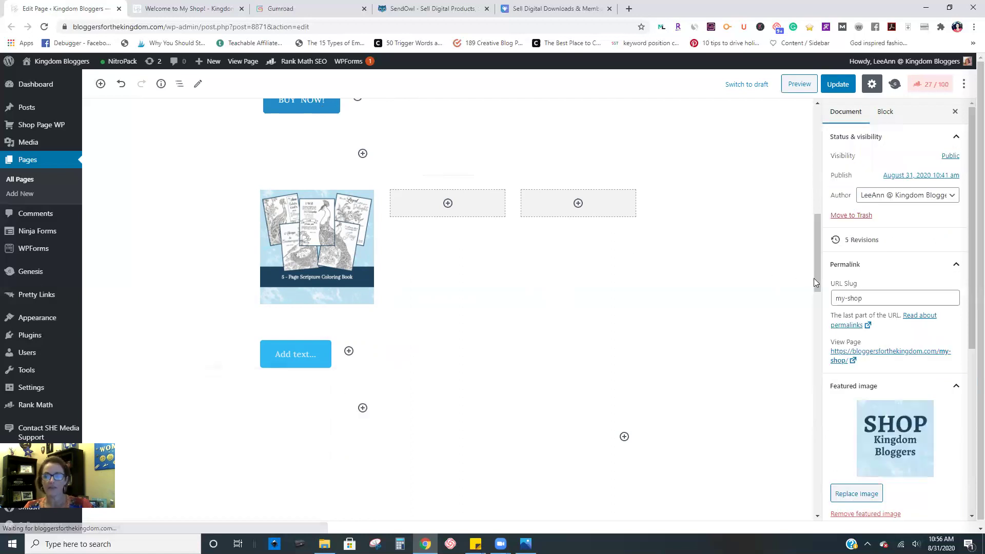
left_click_drag(818, 258, 759, 176)
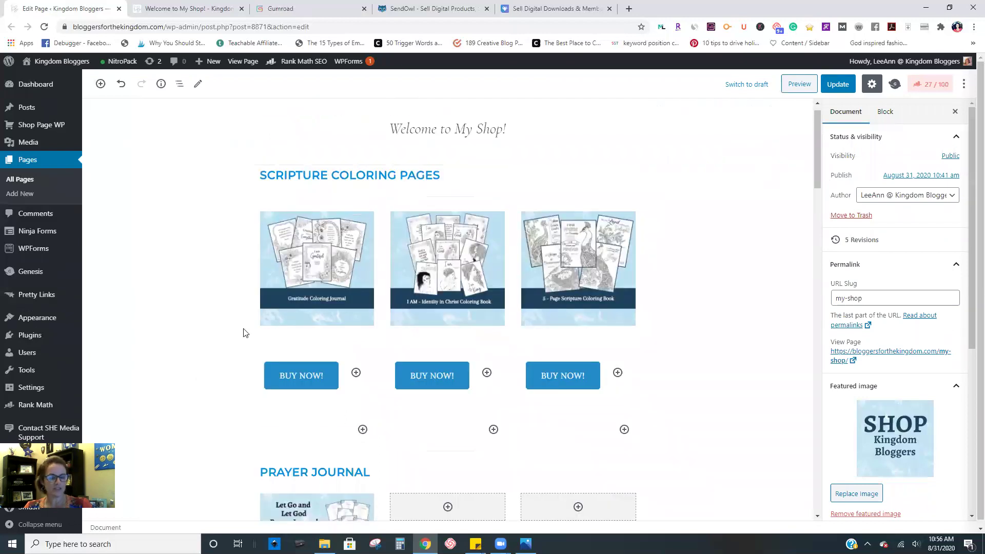
scroll(329, 405, "down", 10)
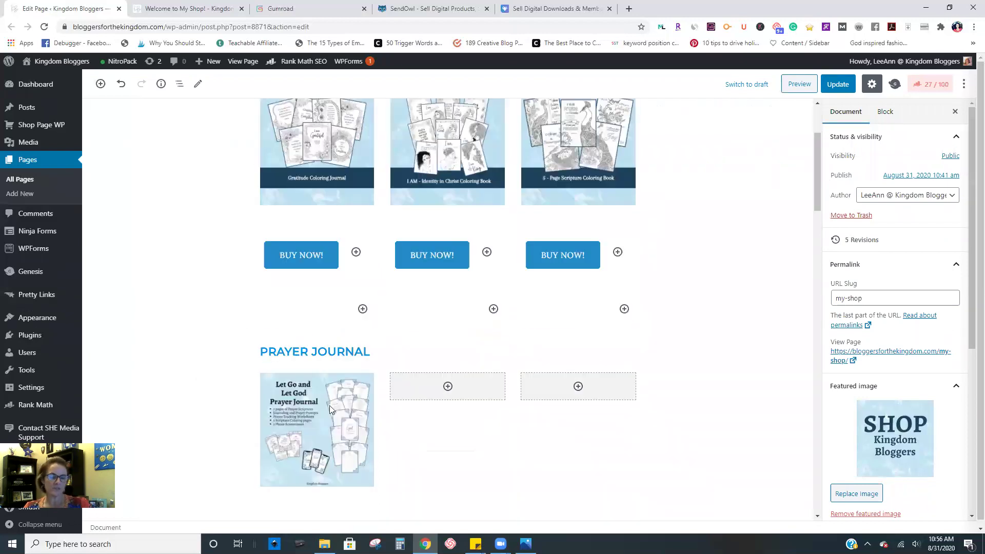
left_click(302, 353)
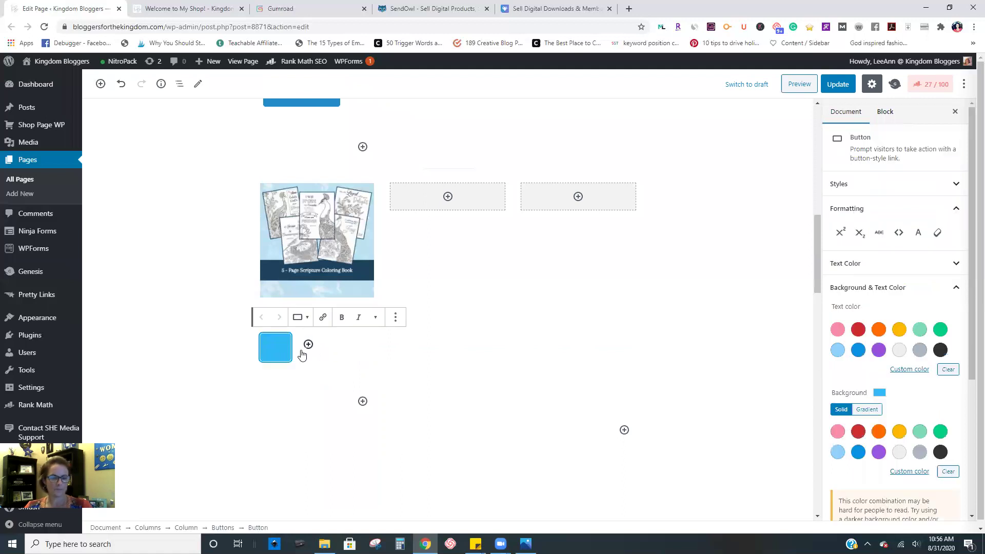
type("BUY")
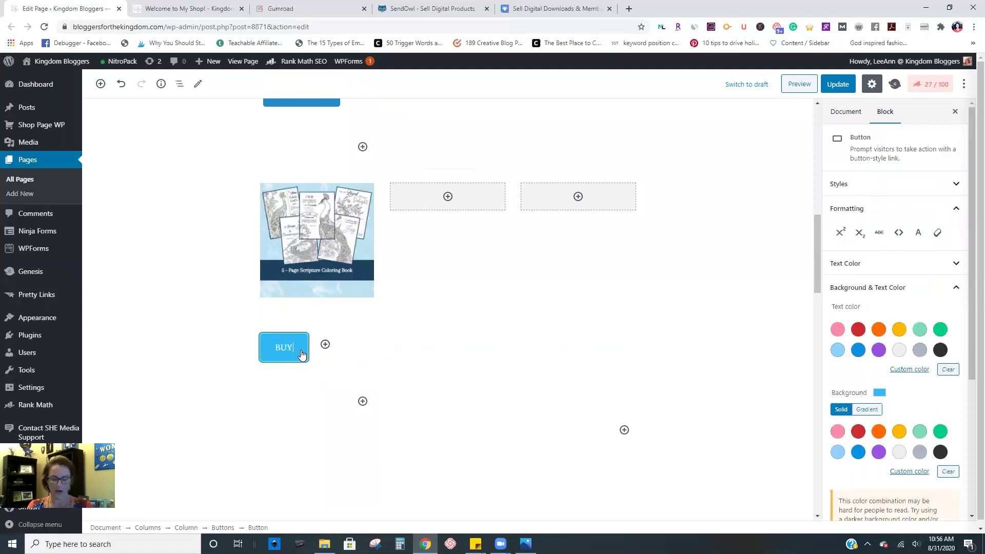
type(" NOW")
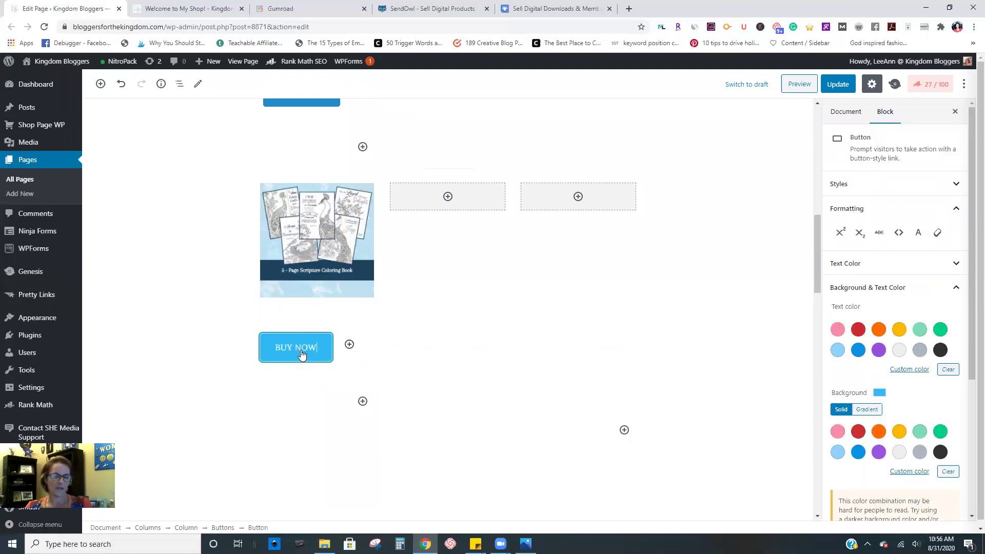
Step: Center the BUY NOW button group under its cover image
scroll(187, 458, "up", 4)
scroll(246, 359, "down", 4)
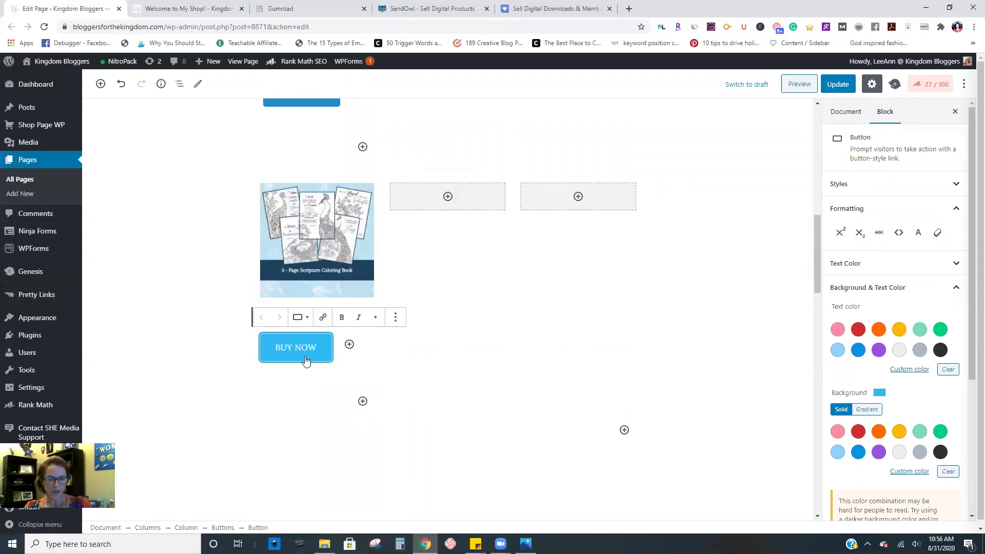
left_click(339, 363)
left_click(343, 362)
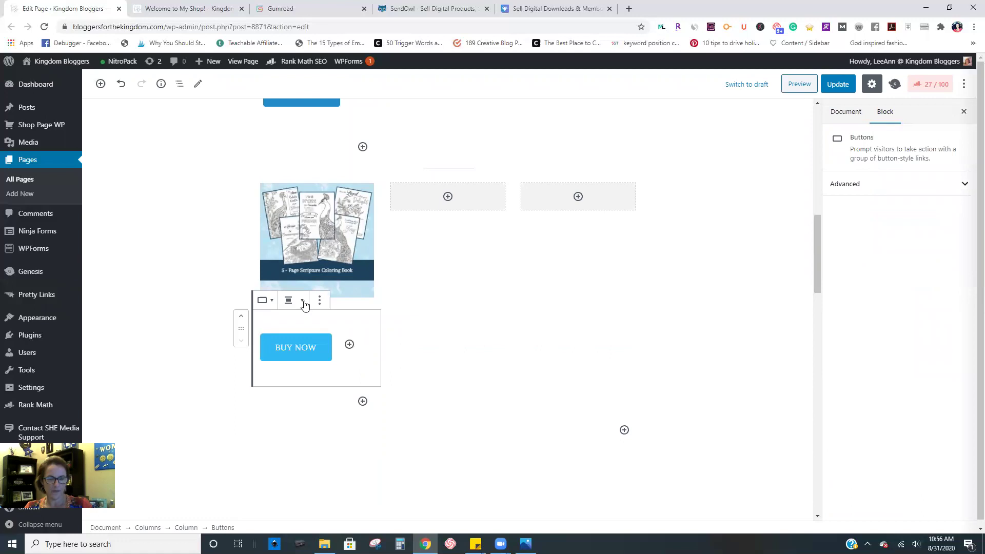
left_click(297, 302)
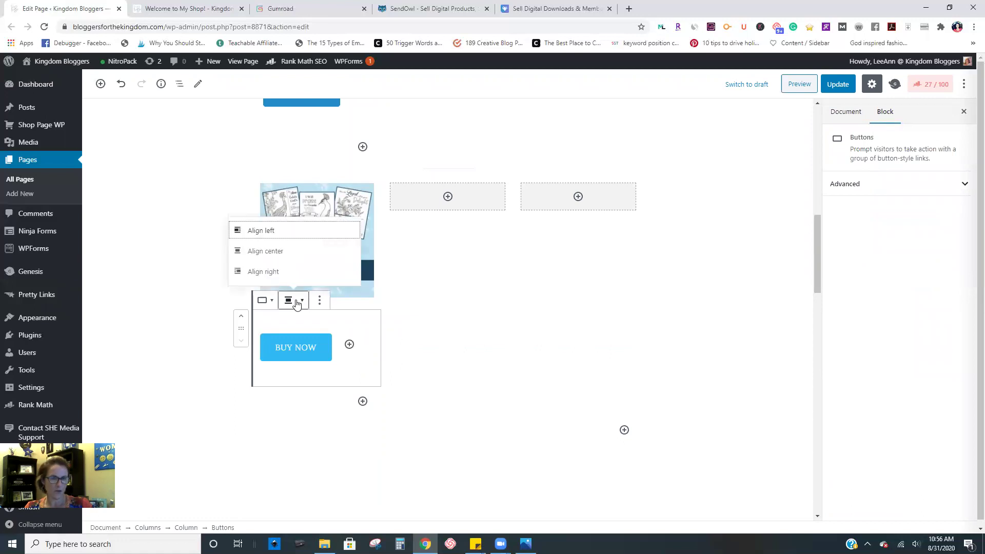
left_click(274, 250)
left_click(304, 164)
scroll(318, 190, "up", 4)
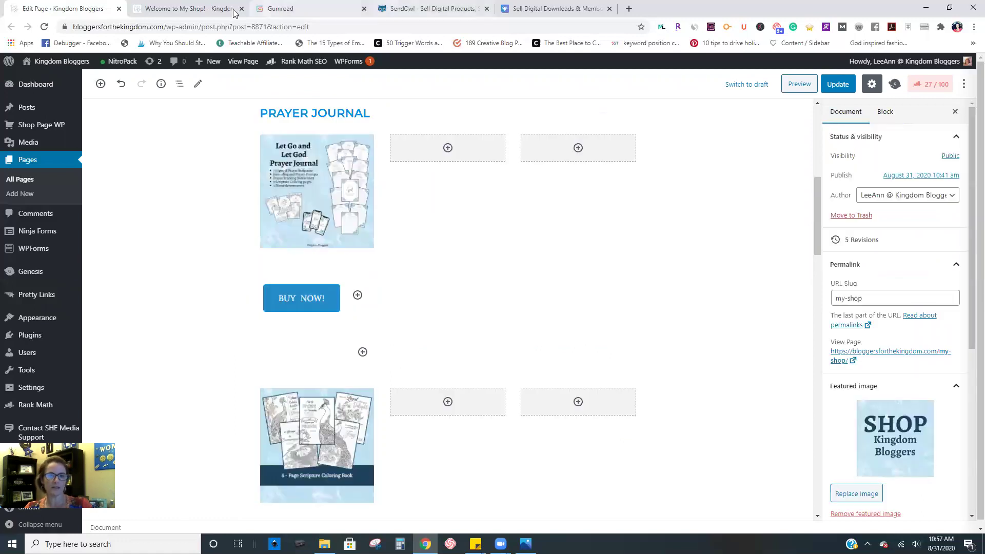
left_click(183, 8)
scroll(450, 312, "up", 6)
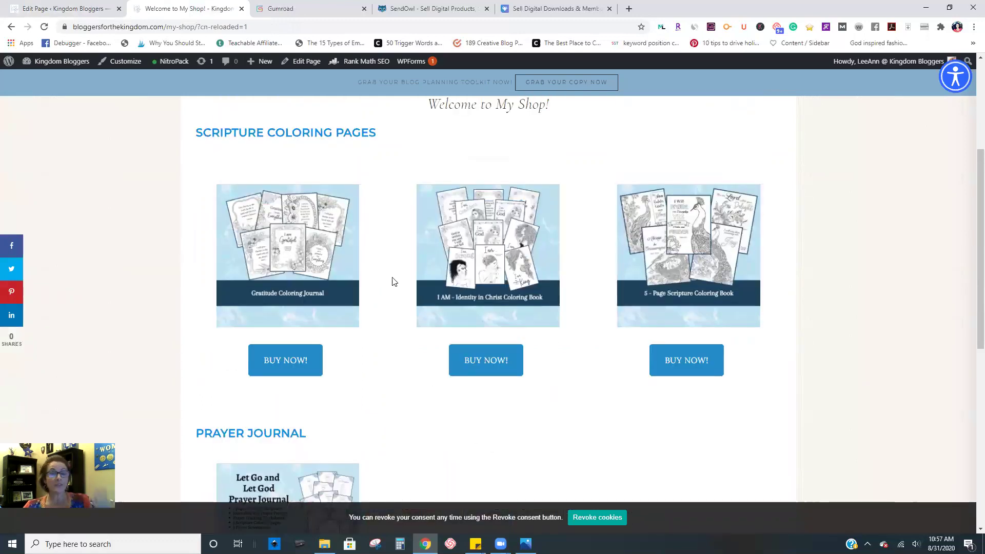
left_click(78, 8)
left_click_drag(814, 217, 817, 188)
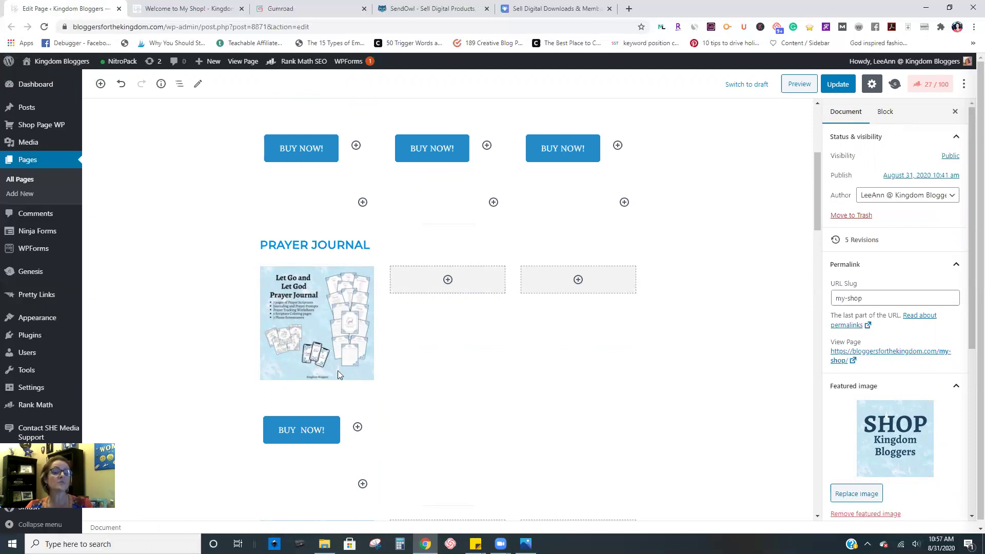
left_click(182, 7)
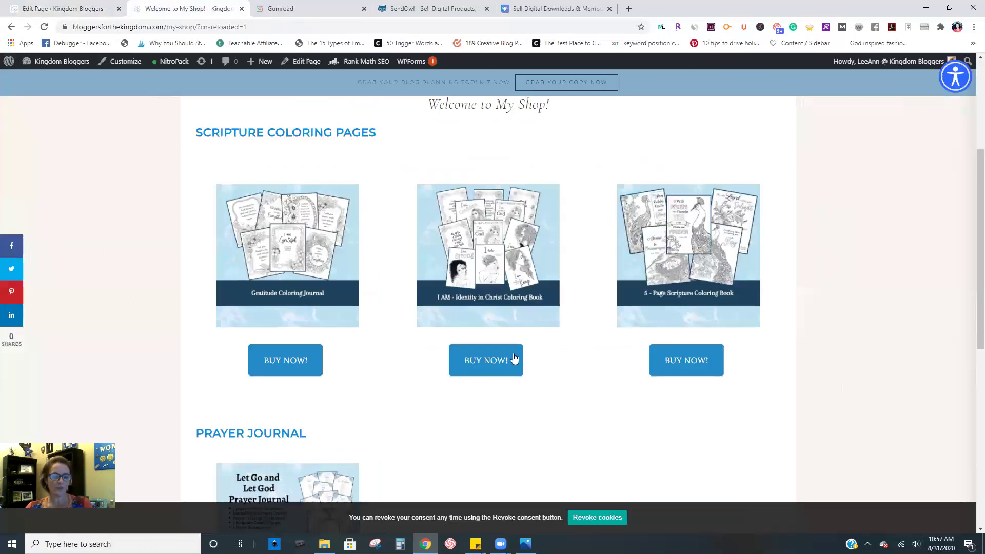
scroll(514, 358, "down", 4)
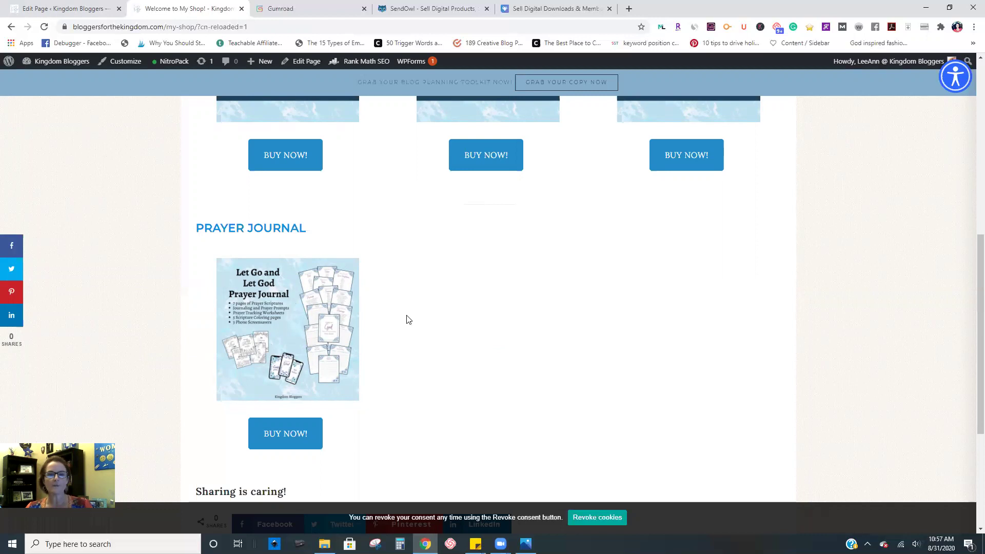
left_click(83, 7)
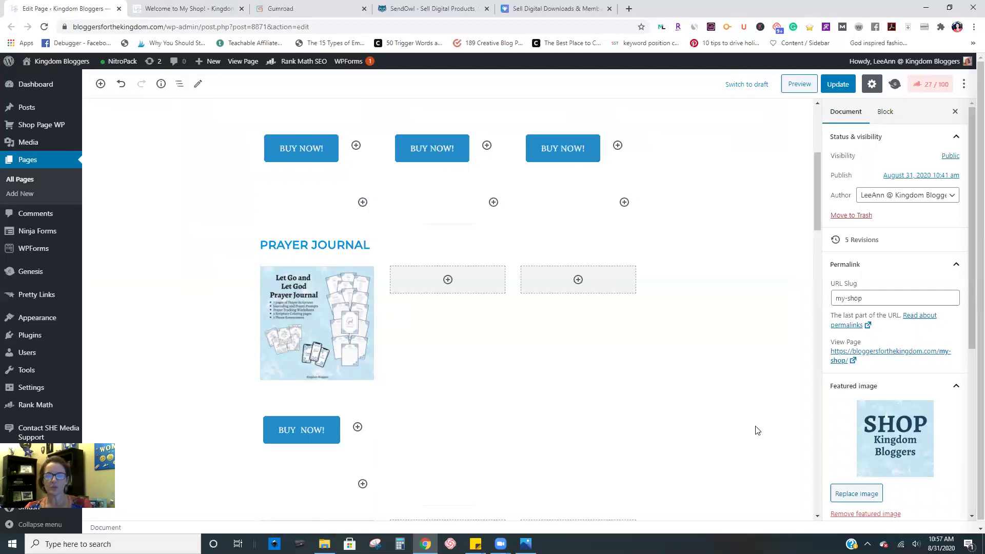
Step: Scroll to the top and open the Rank Math 27/100 SEO analysis sidebar
scroll(767, 426, "up", 4)
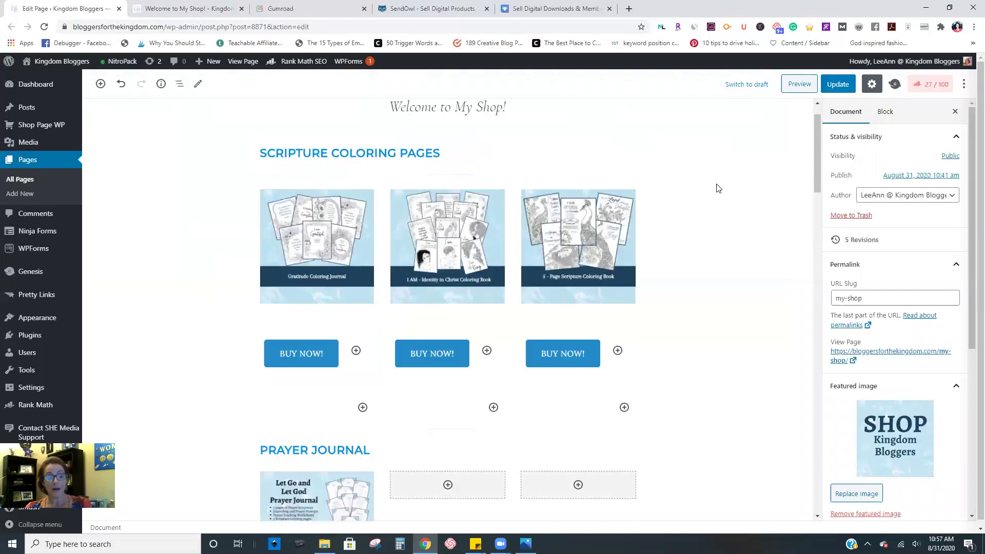
left_click(930, 87)
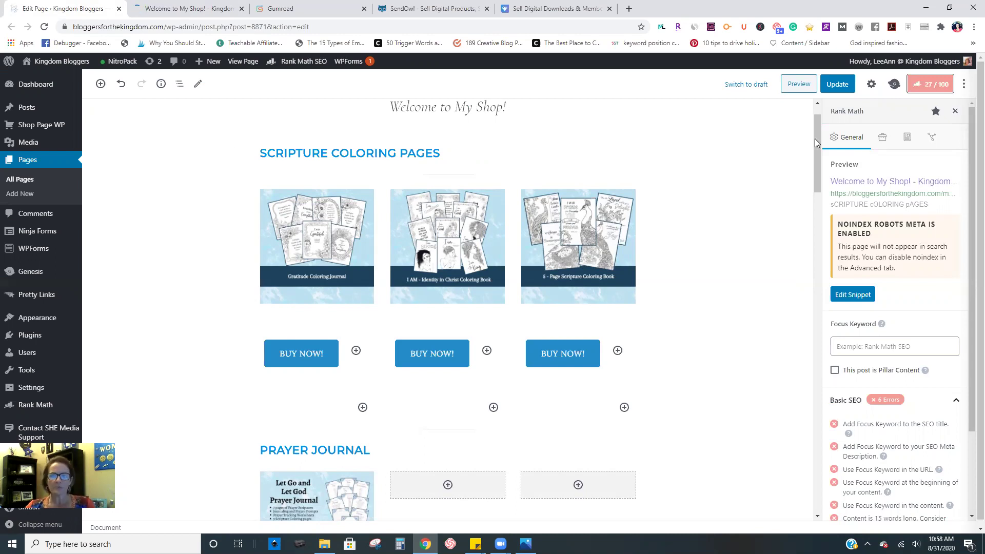
Step: Insert a Media & Text block from Layout Elements below the coloring book row
left_click_drag(815, 142, 784, 257)
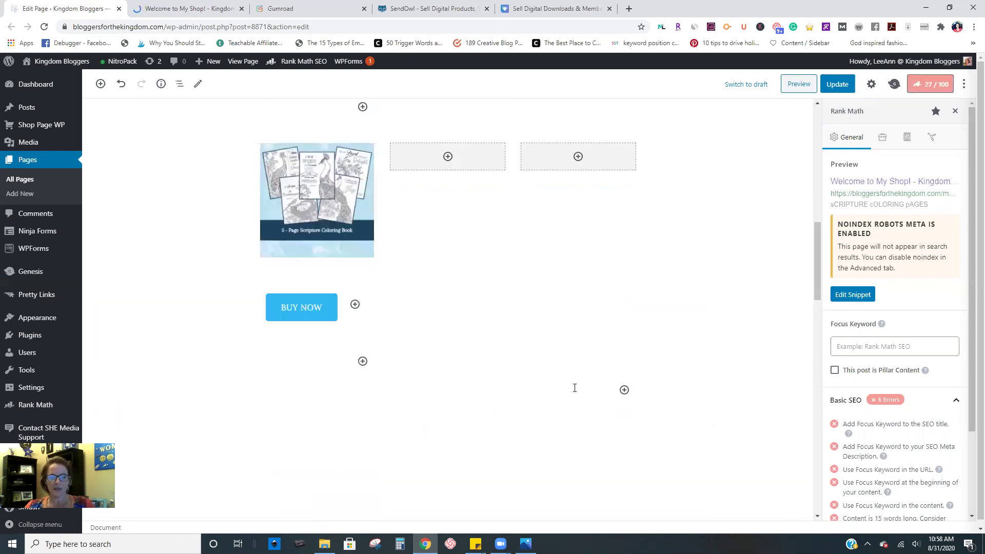
left_click(476, 378)
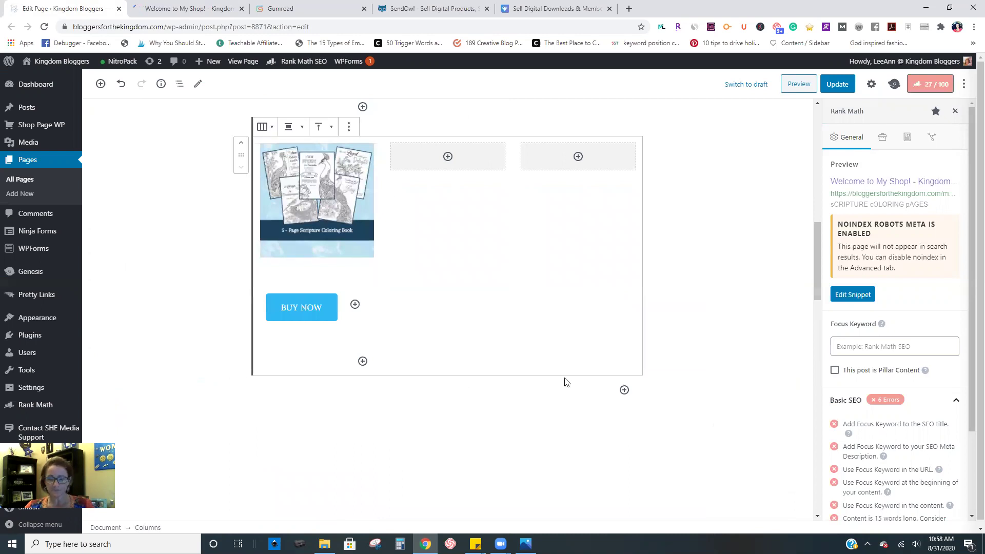
left_click(624, 389)
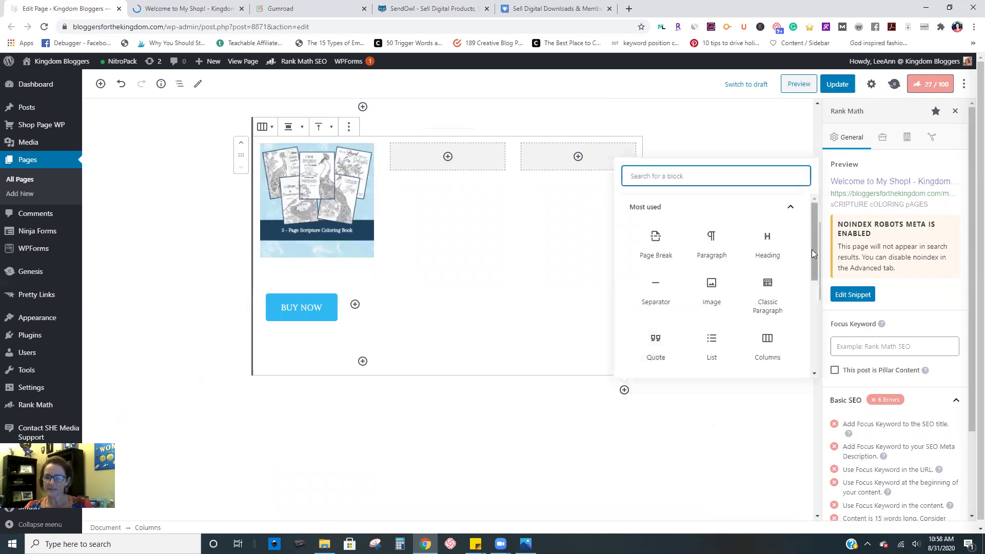
left_click_drag(814, 246, 814, 328)
left_click(770, 288)
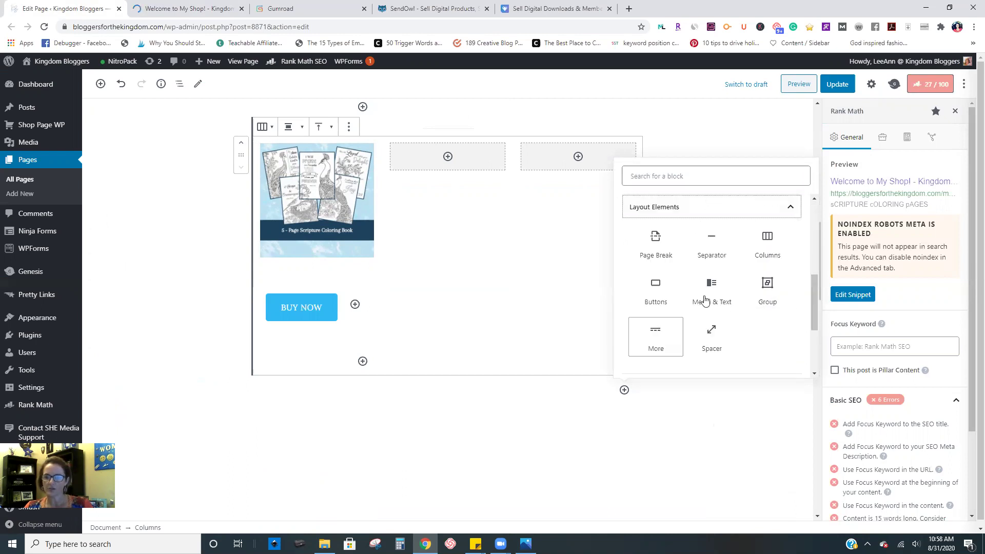
left_click(710, 299)
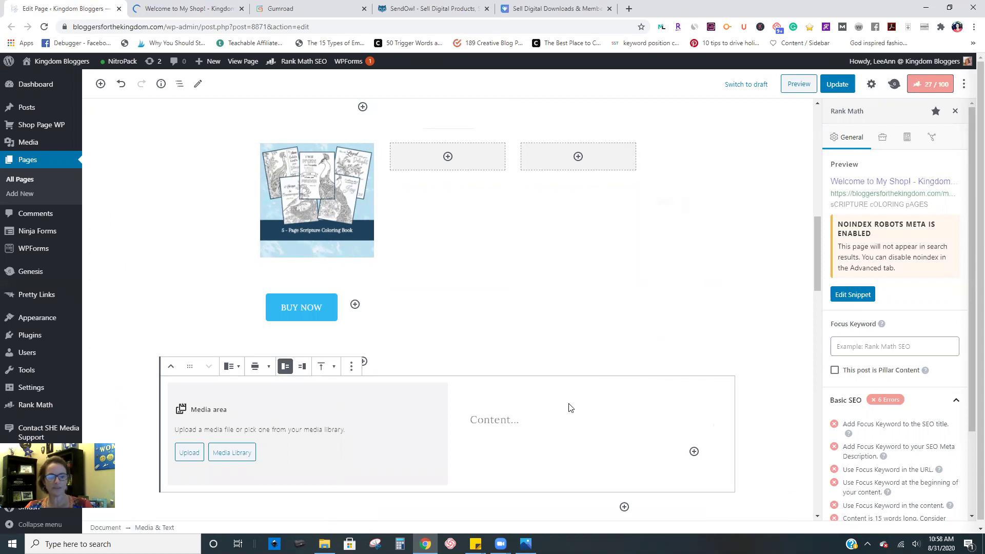
Step: Duplicate the Media & Text block and set the copy to show media on the right
left_click(351, 367)
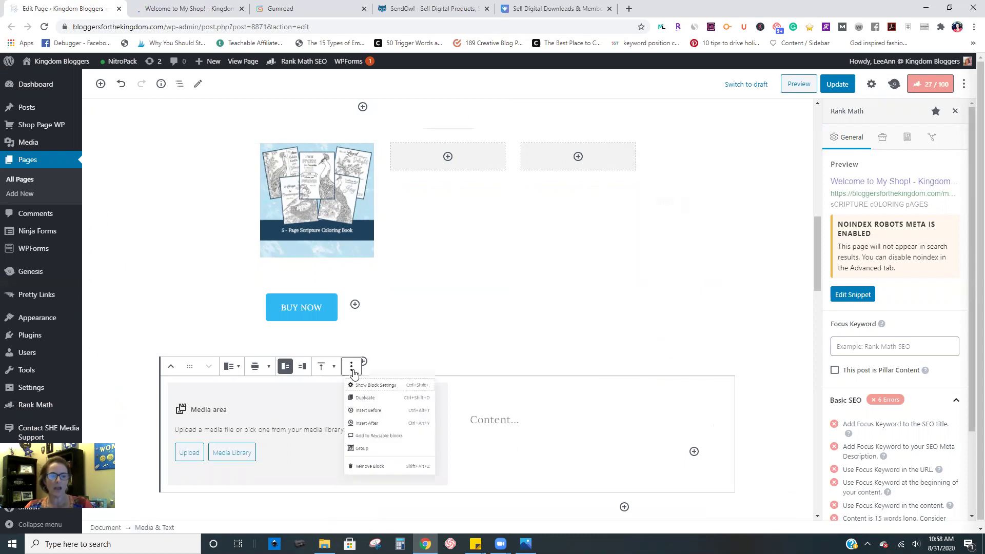
left_click(378, 411)
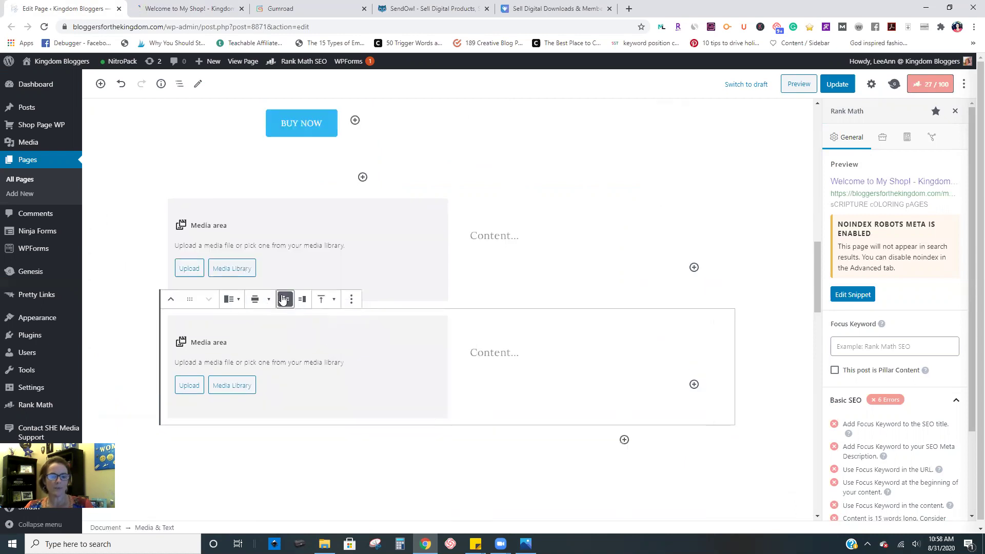
left_click(302, 299)
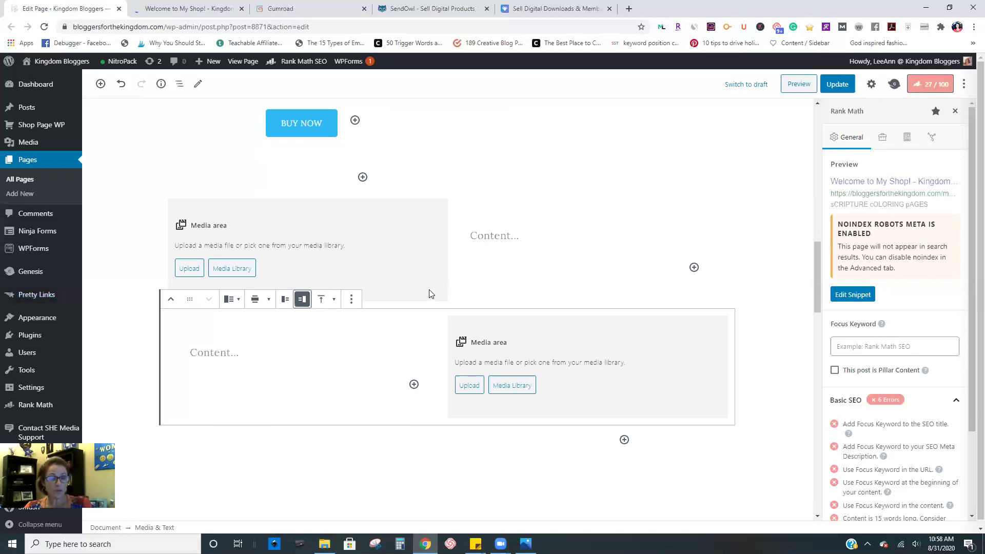
scroll(451, 364, "up", 6)
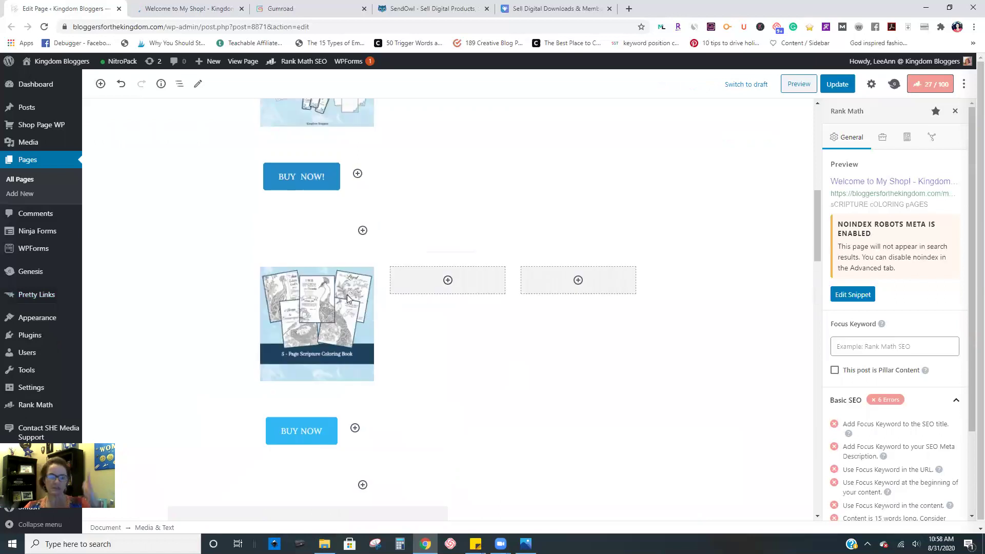
left_click(447, 281)
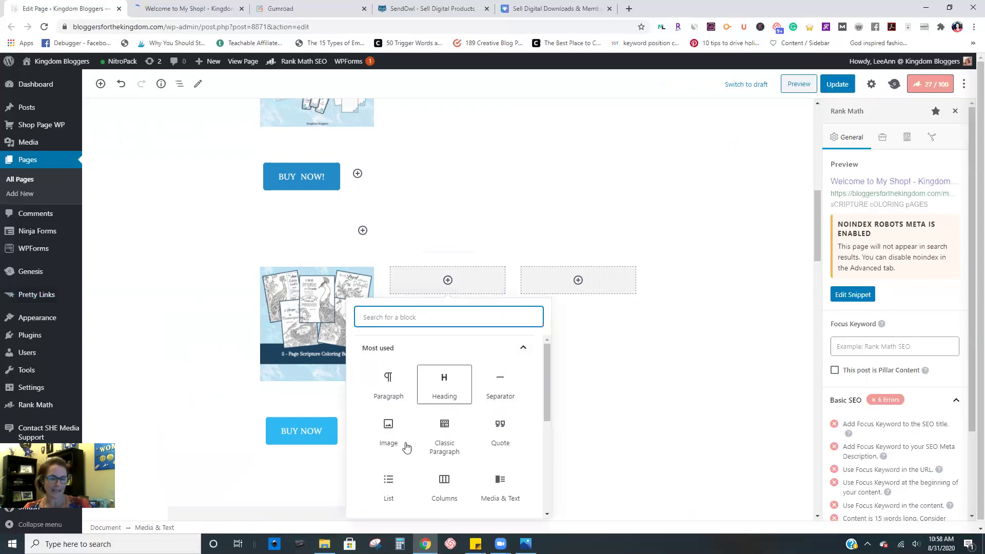
scroll(405, 445, "down", 10)
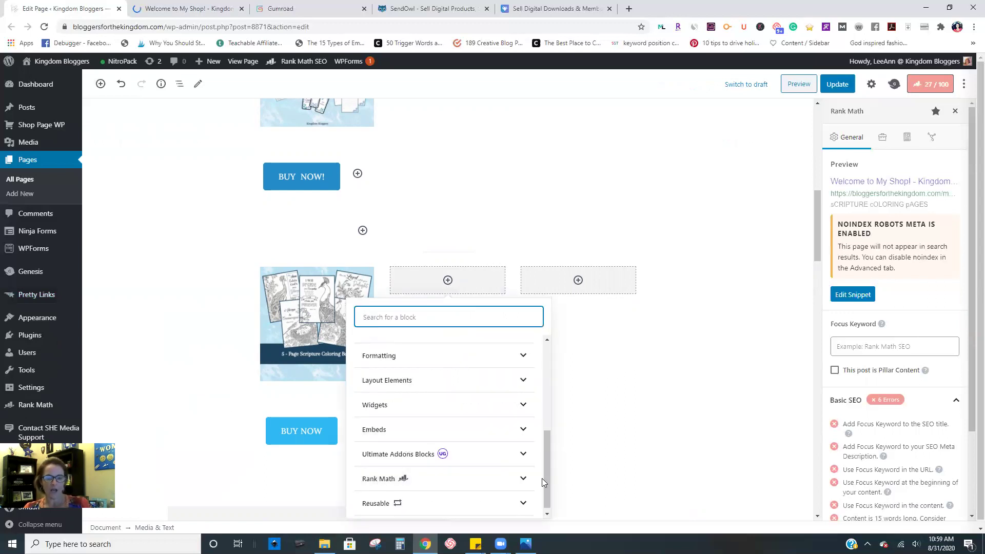
left_click_drag(548, 477, 543, 398)
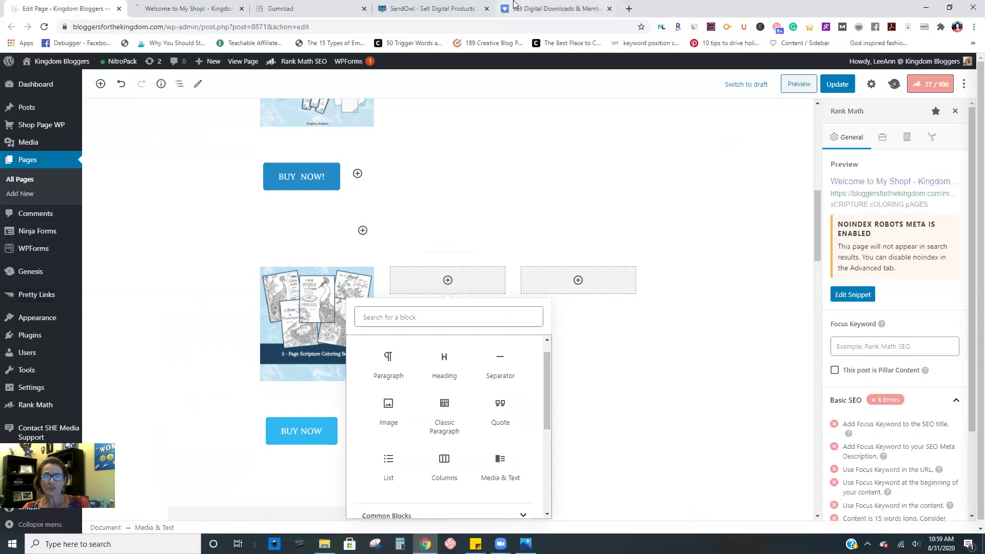
left_click(205, 433)
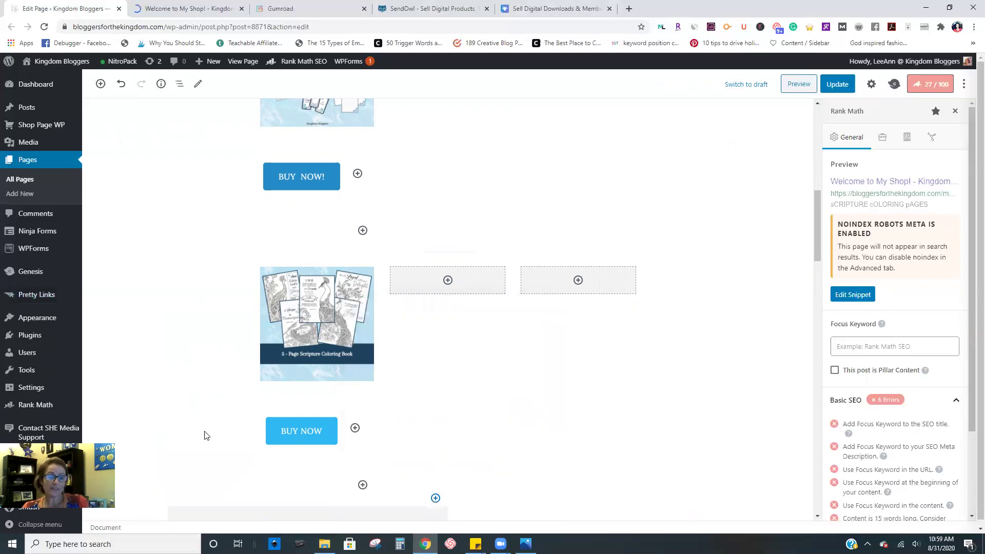
scroll(513, 441, "up", 10)
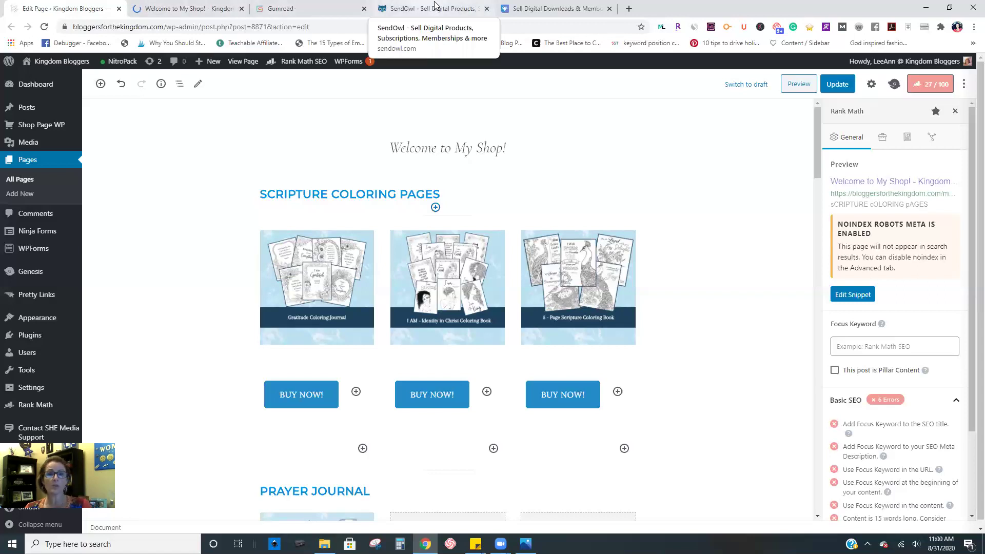
Step: Go from the Gumroad tab to the SendOwl tab to show the sendowl.com homepage
left_click(318, 7)
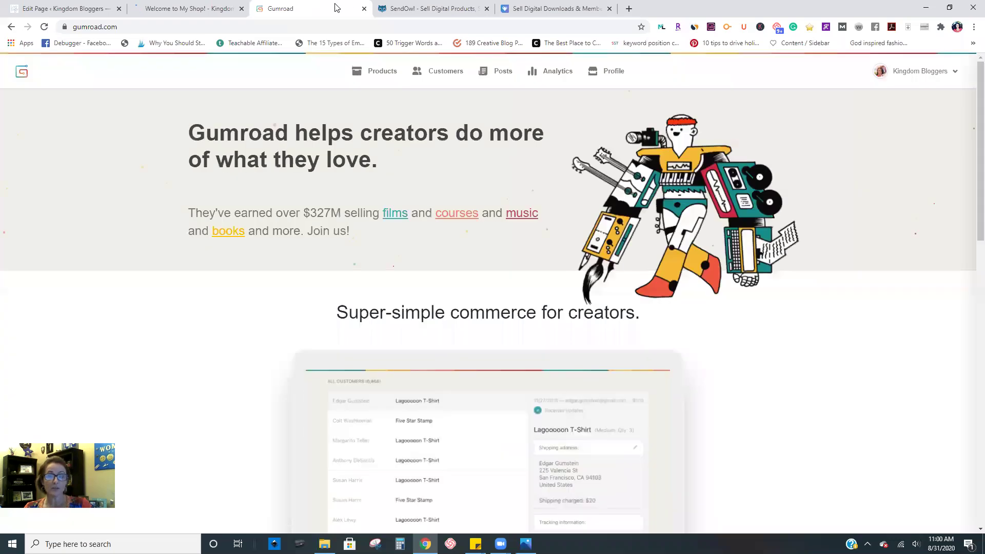
left_click(428, 6)
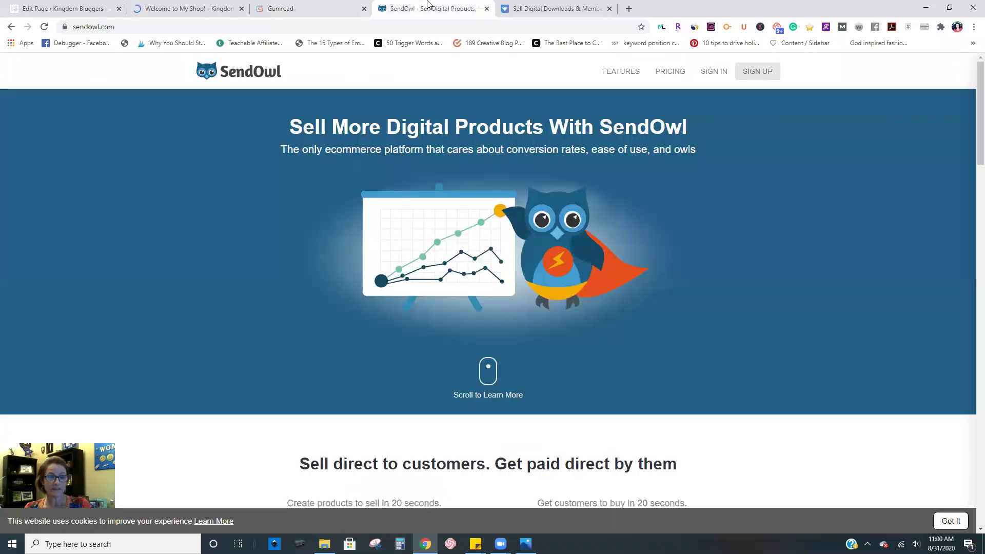
Step: Show the payhip.com homepage for selling digital downloads and memberships
left_click(566, 6)
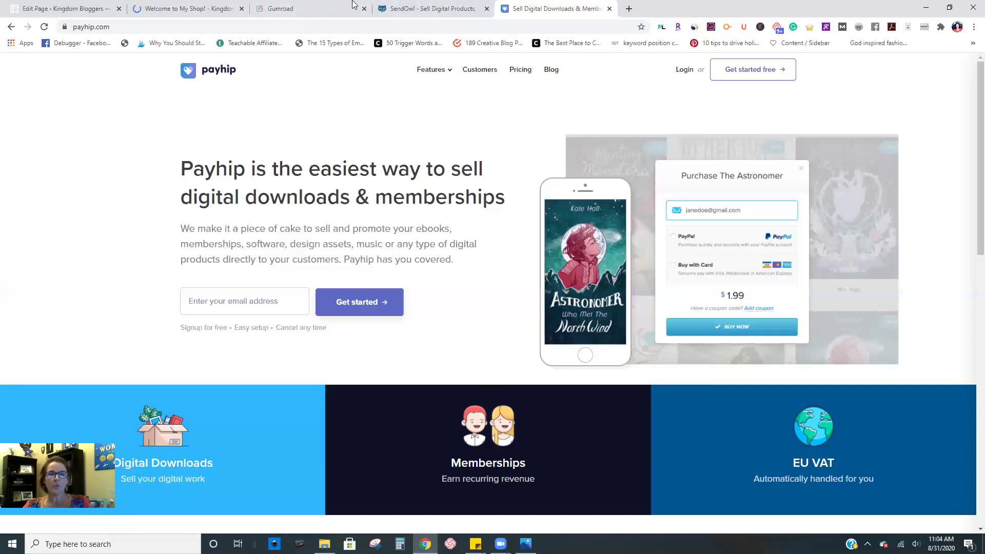
Step: Show the Let Go and Let God Prayer Journal Bundle's Checkout settings, with discount codes bundle50 and social10
left_click(297, 5)
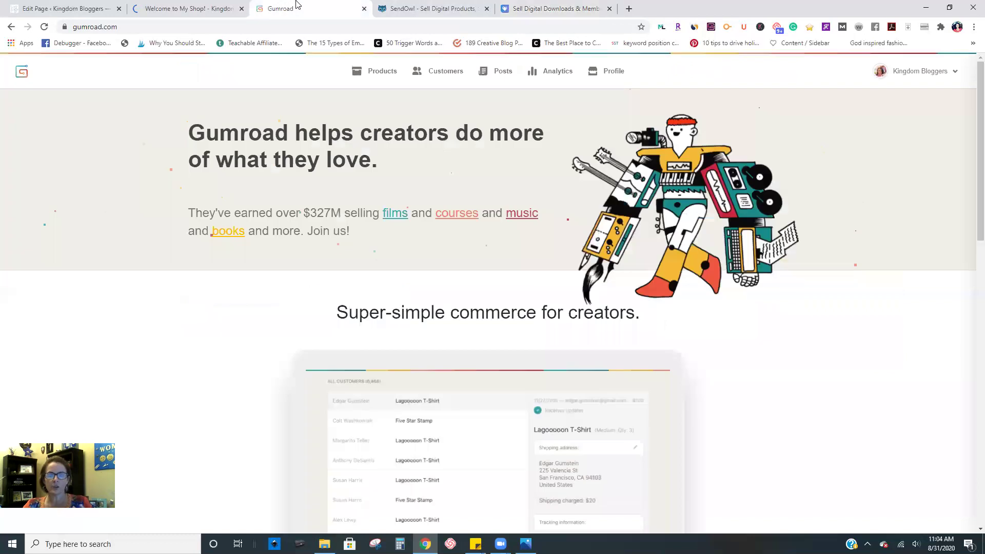
left_click(381, 75)
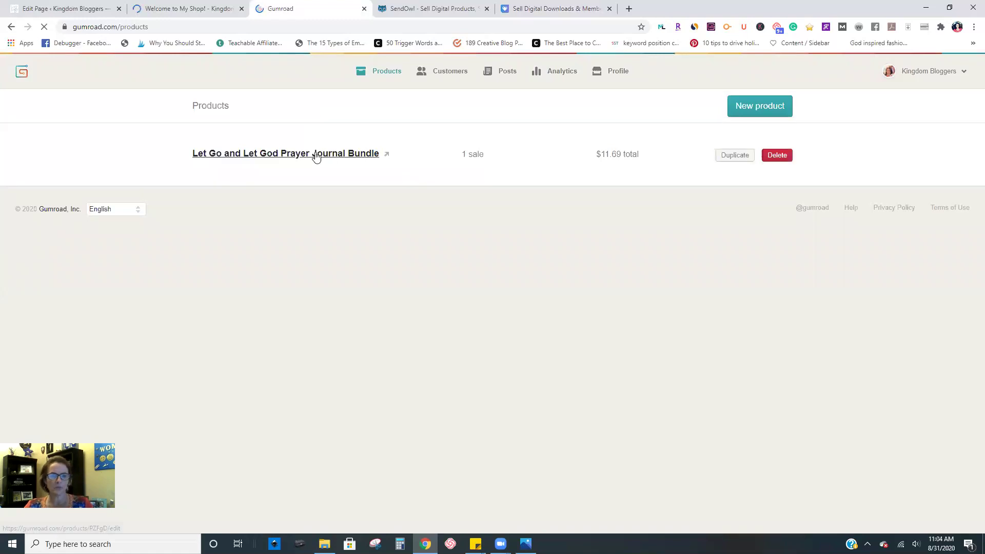
left_click(315, 156)
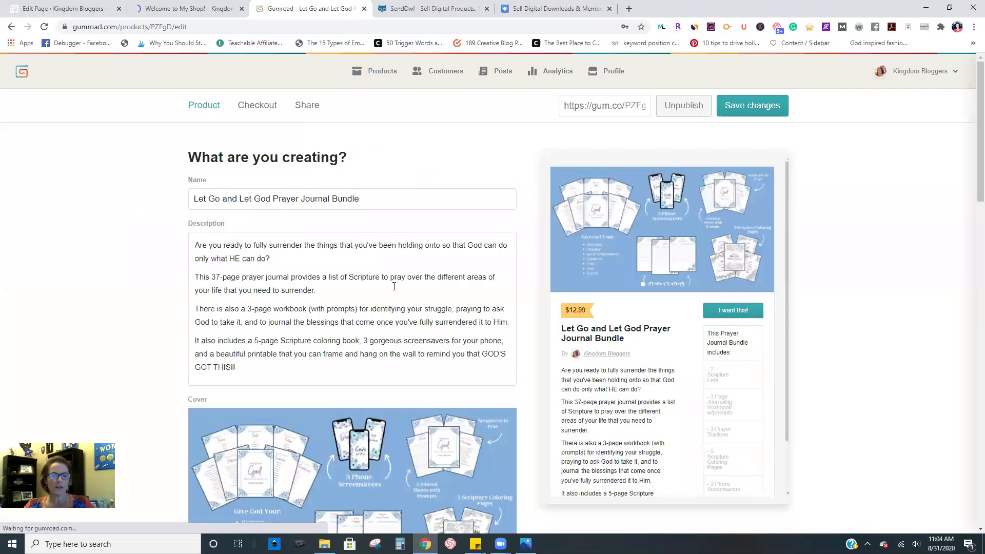
scroll(412, 277, "down", 2)
scroll(411, 277, "down", 4)
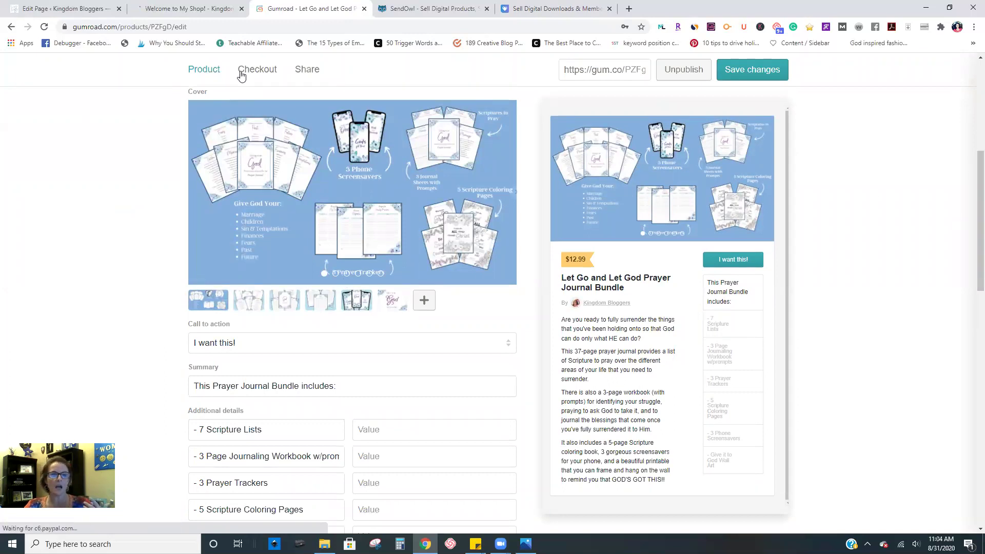
left_click(256, 71)
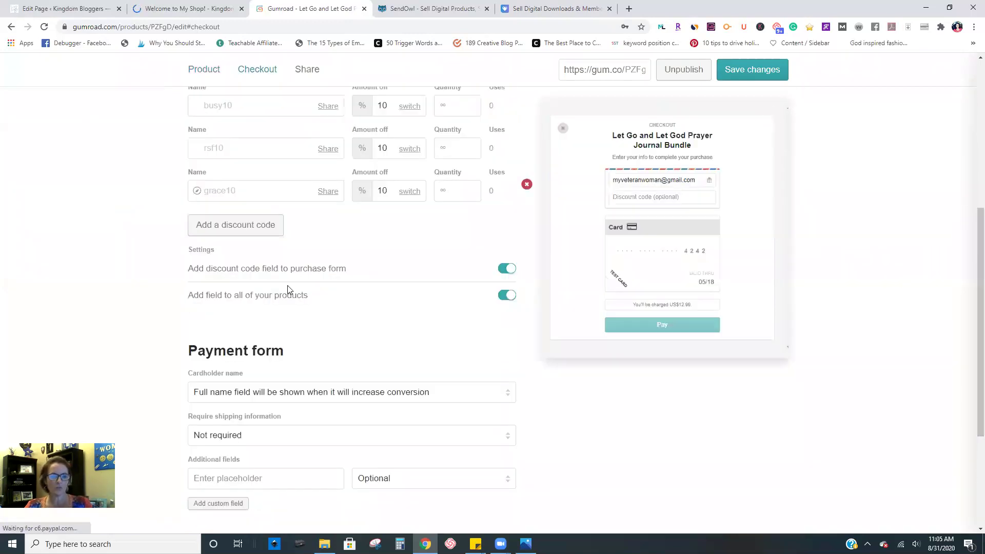
scroll(366, 273, "up", 3)
scroll(488, 218, "down", 7)
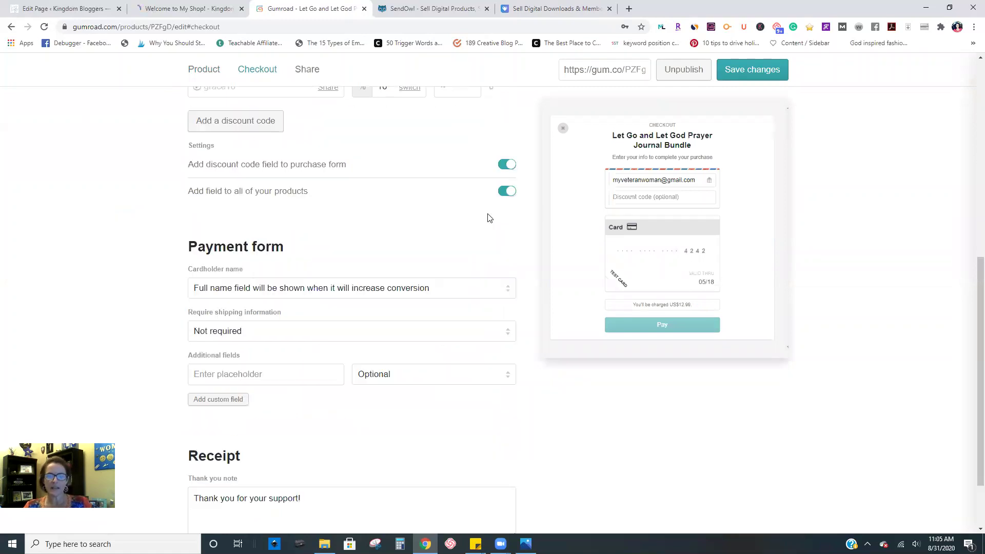
scroll(428, 215, "up", 2)
scroll(429, 216, "up", 5)
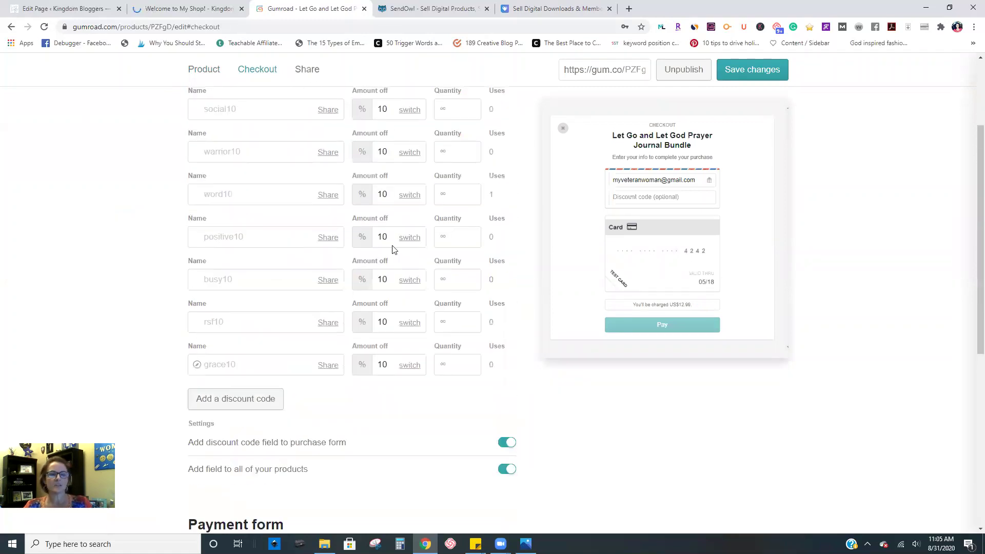
scroll(970, 148, "up", 2)
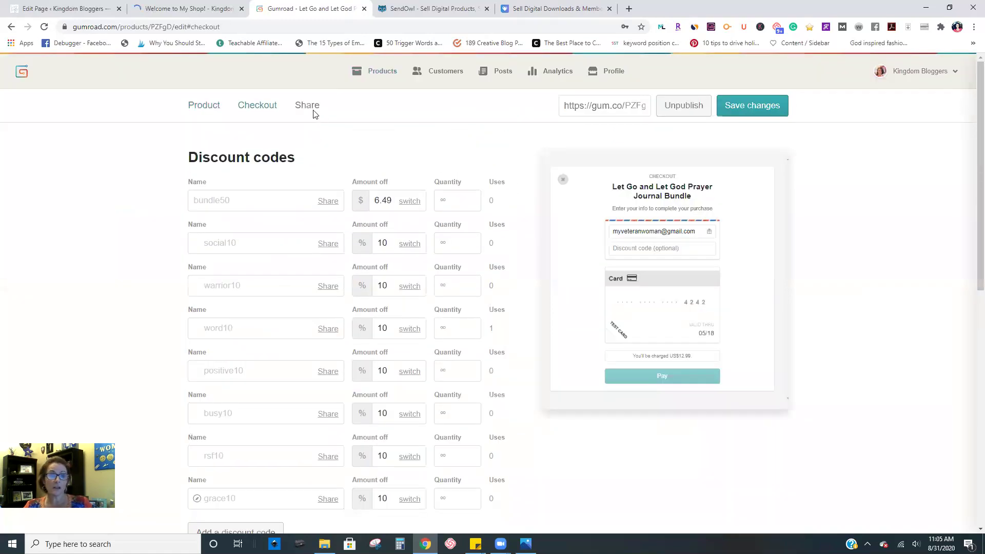
Step: Show the Prayer Journal Bundle's Share options and pick Embed to see the embed code and product card
left_click(314, 113)
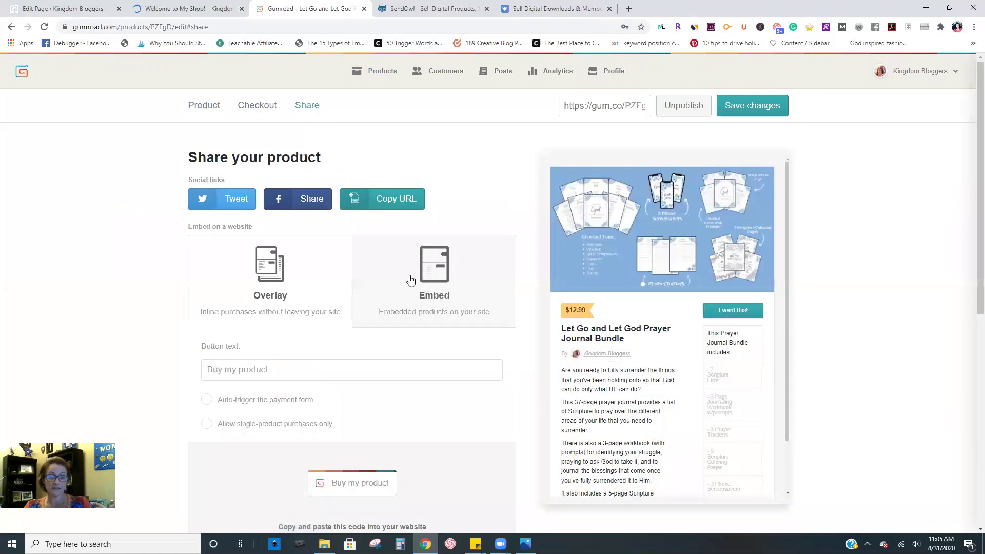
left_click(440, 274)
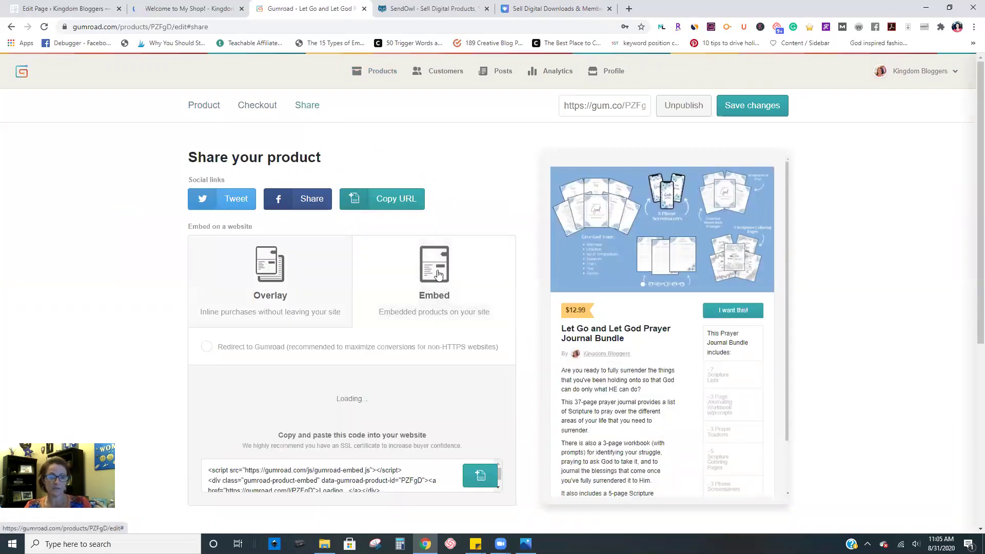
scroll(433, 271, "down", 1)
scroll(465, 396, "down", 6)
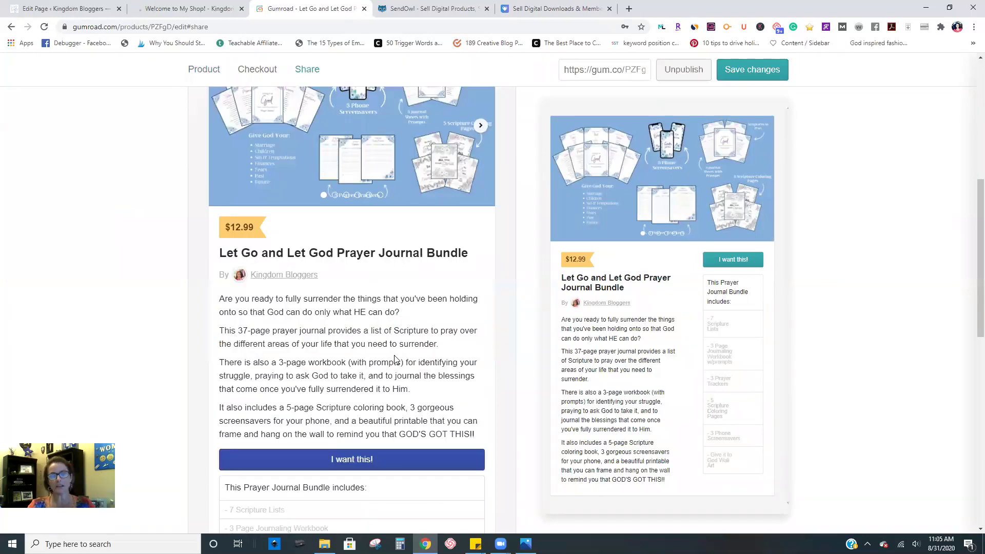
scroll(396, 359, "down", 3)
scroll(395, 359, "up", 2)
scroll(395, 359, "down", 4)
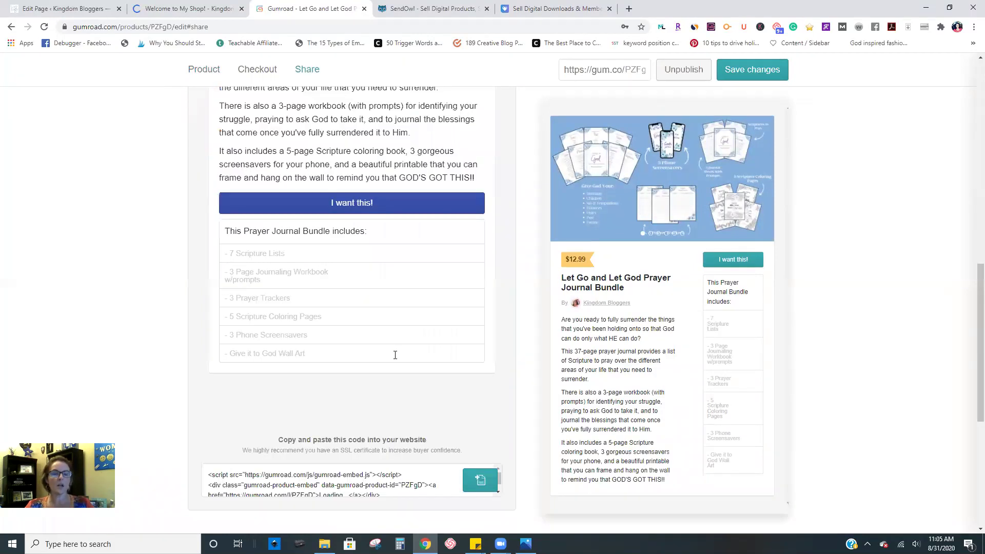
scroll(393, 359, "up", 10)
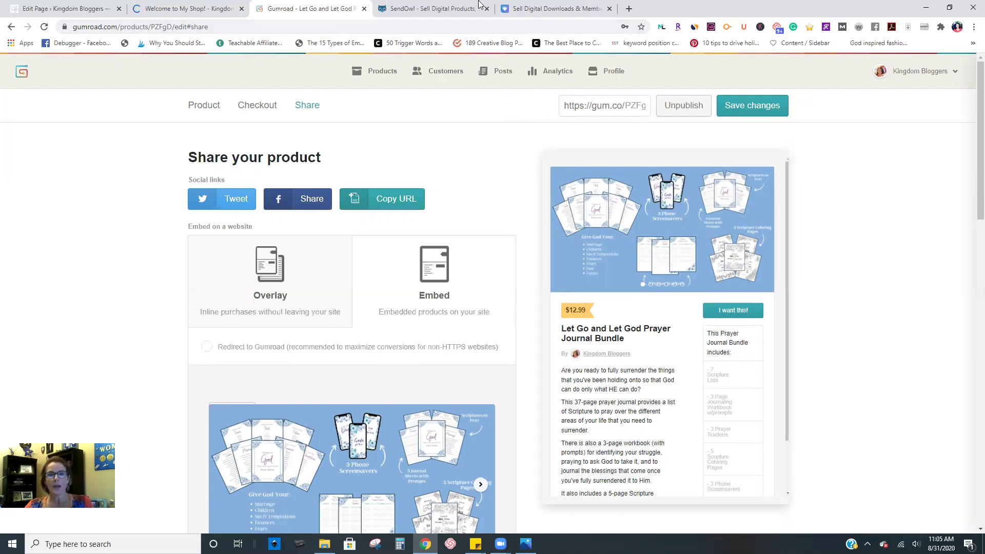
Step: Close the Gumroad, SendOwl and Payhip tabs to return to the My Shop preview
left_click(365, 9)
left_click(364, 9)
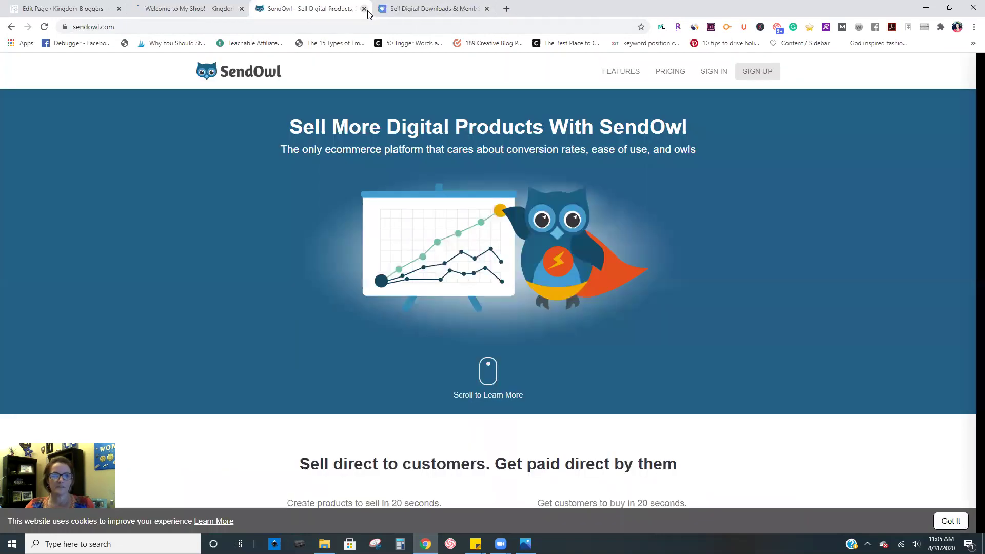
left_click(364, 8)
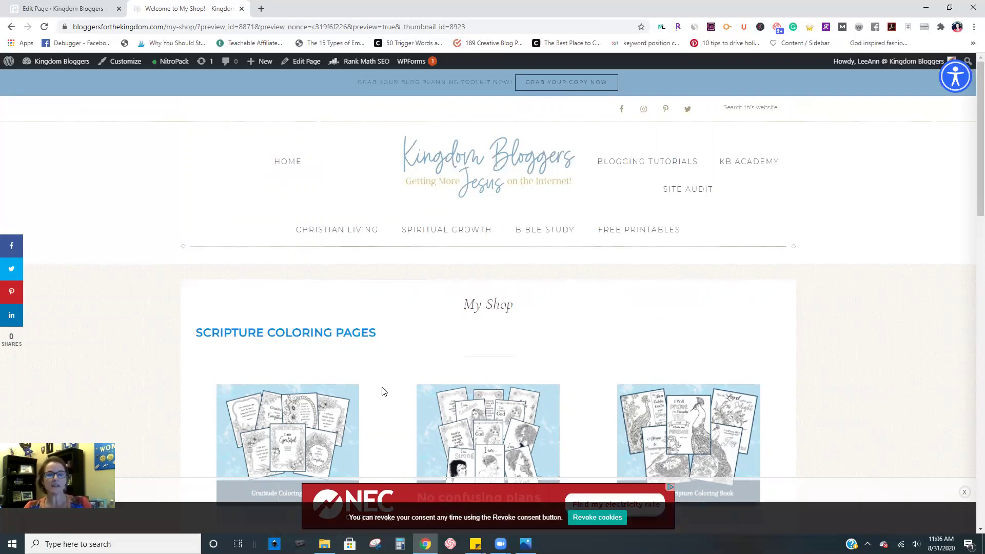
Step: Scroll through the My Shop preview listing Scripture Coloring Pages and the Prayer Journal
scroll(508, 359, "down", 4)
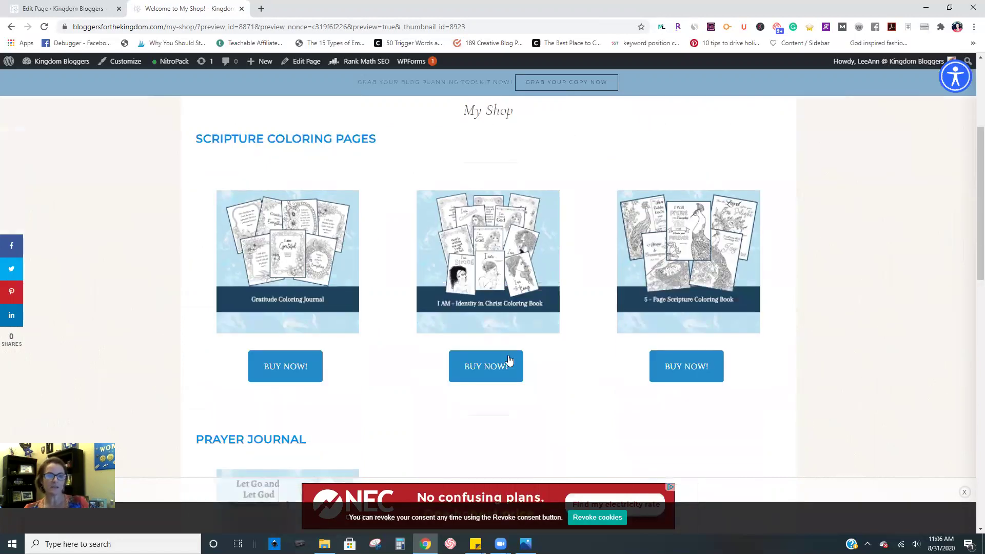
scroll(508, 359, "down", 3)
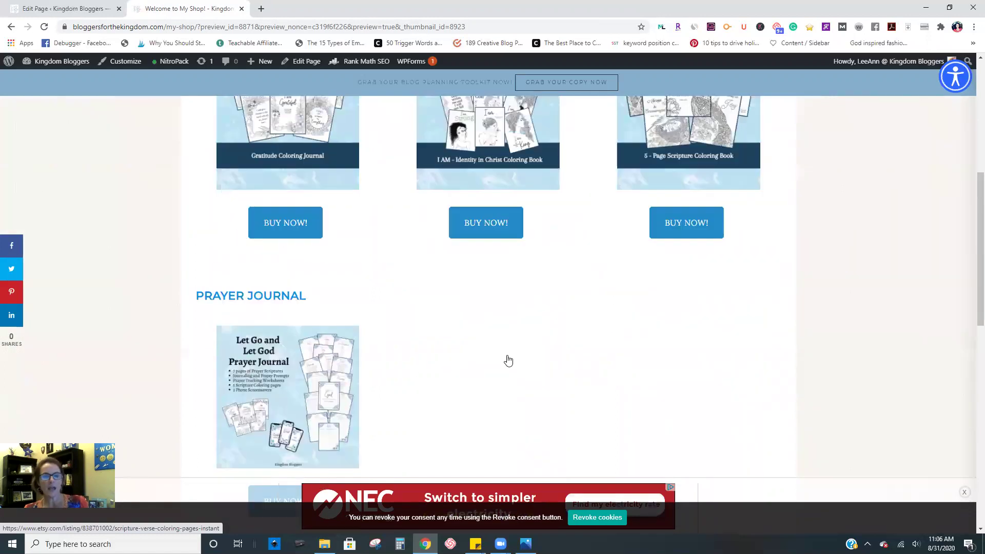
scroll(507, 361, "up", 3)
scroll(507, 360, "down", 4)
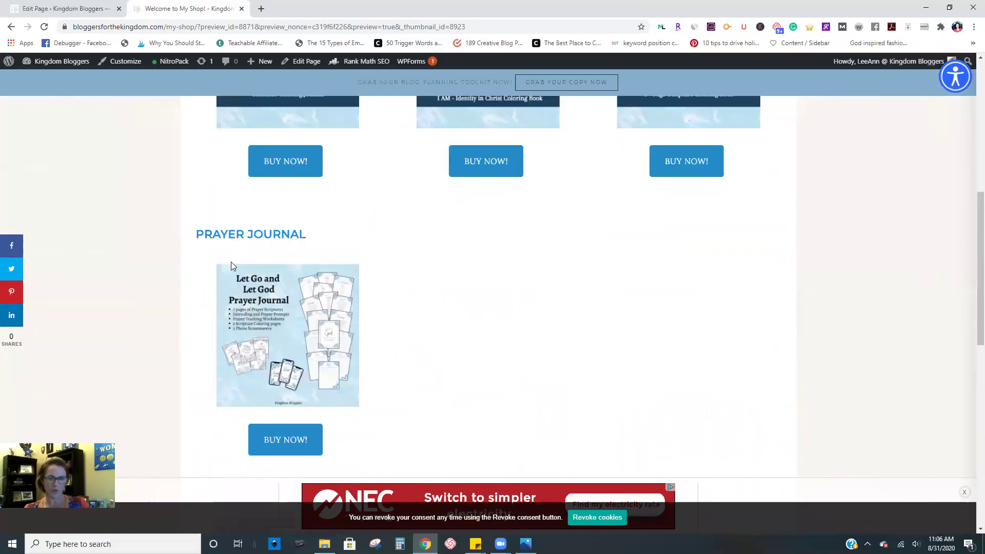
scroll(531, 314, "up", 4)
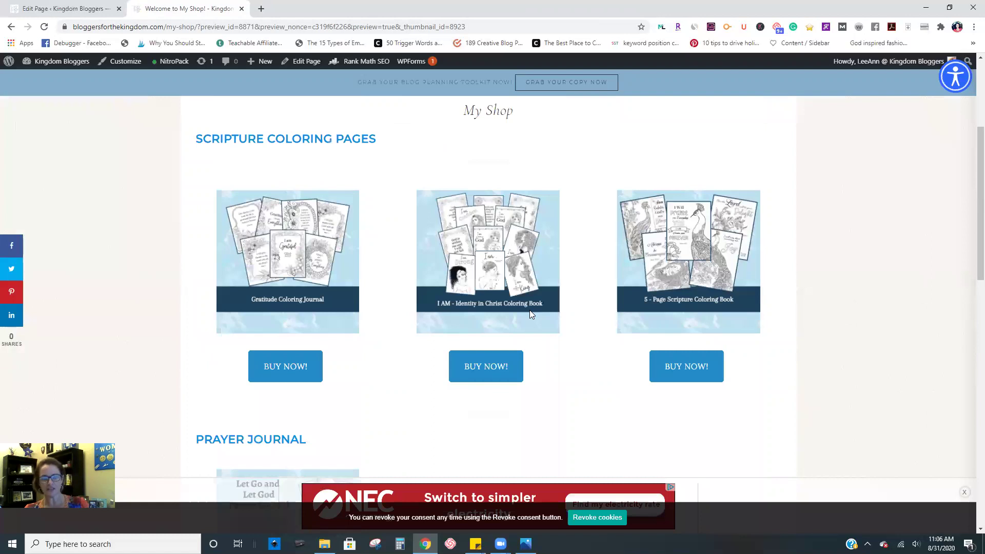
scroll(528, 312, "down", 2)
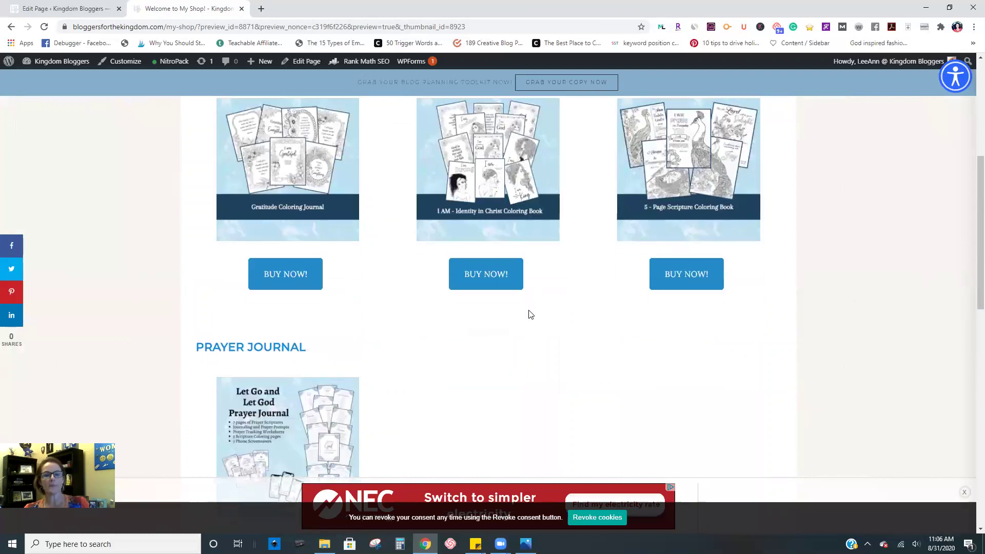
scroll(353, 320, "up", 6)
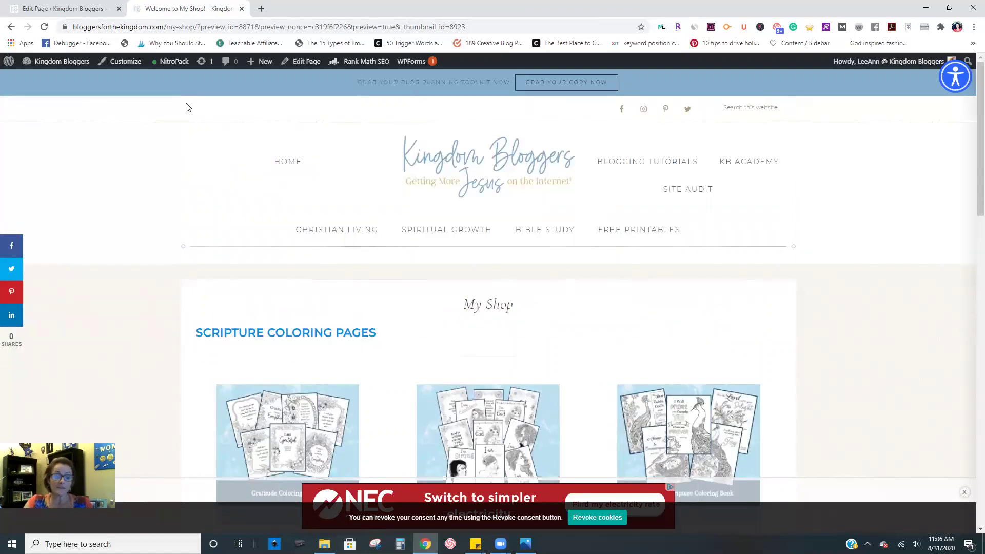